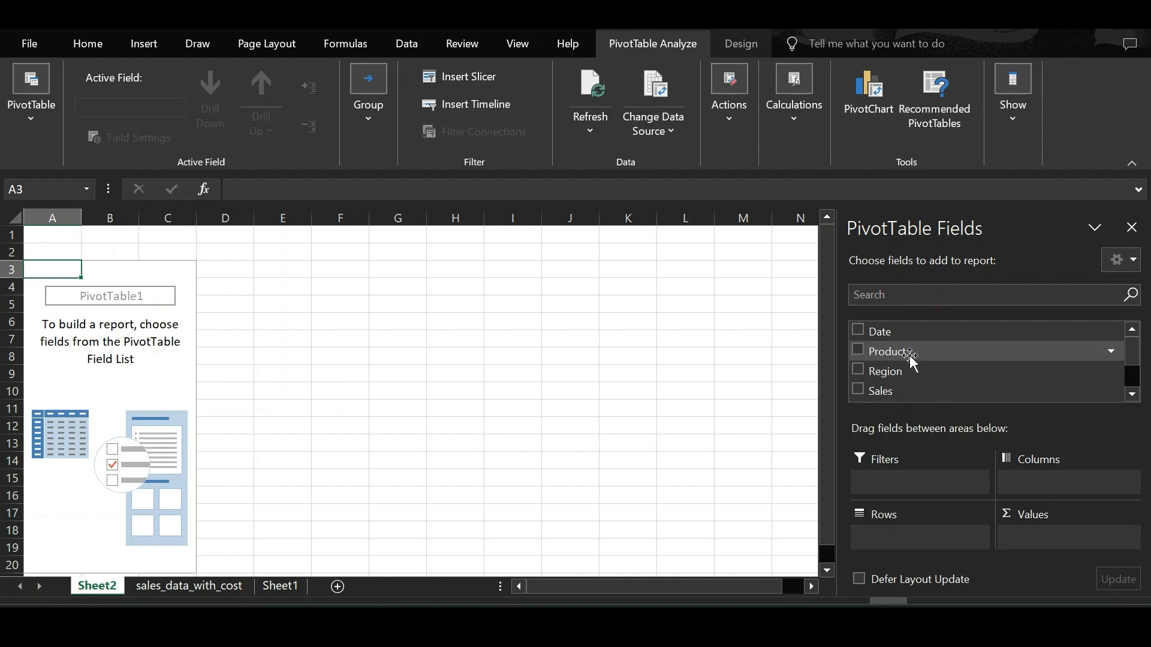
Step: Build the PivotTable with Product as rows and Sales as values
drag(911, 358, 936, 541)
drag(910, 393, 1052, 538)
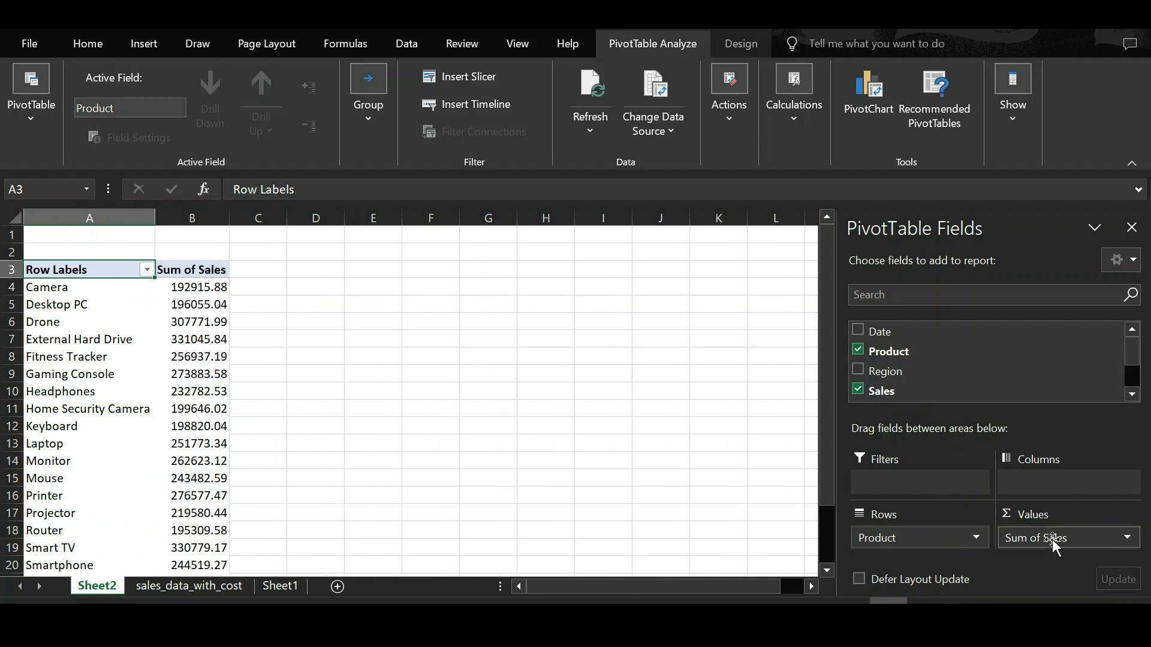
scroll(402, 461, down, 3)
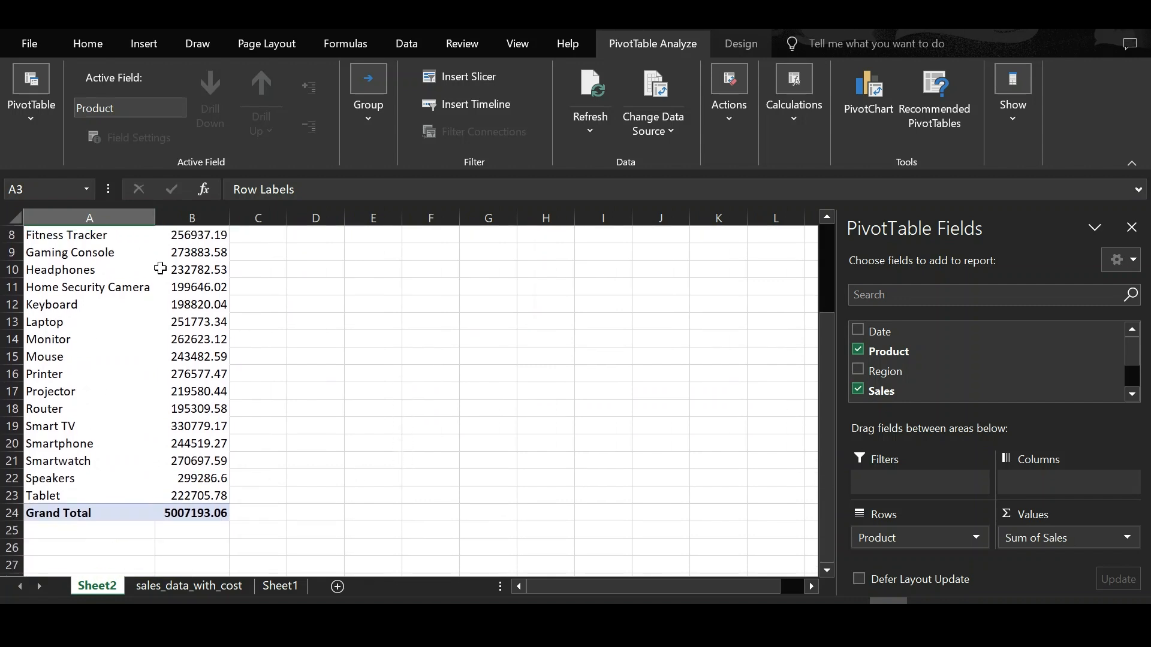
scroll(137, 451, up, 3)
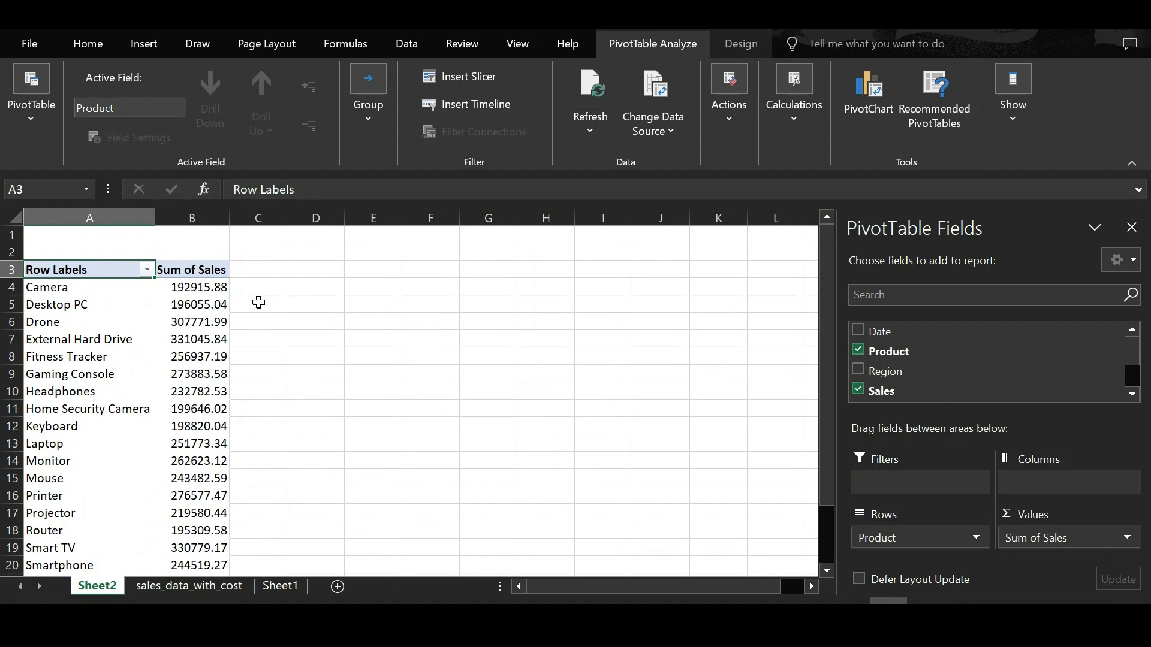
scroll(259, 302, down, 1)
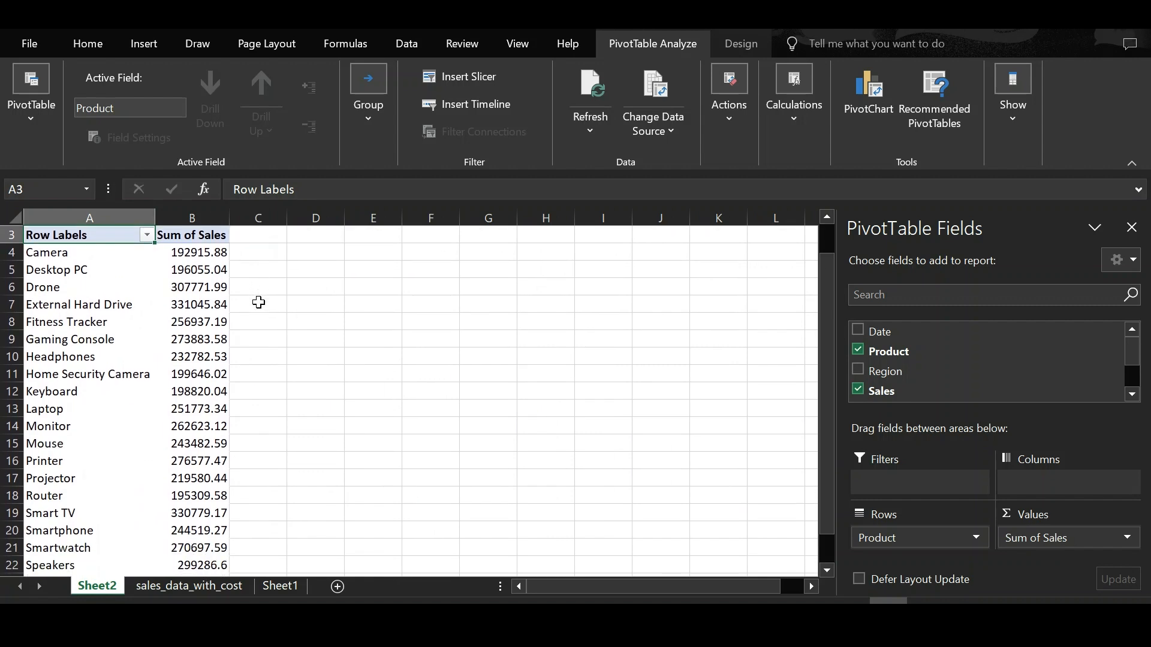
Step: Apply a medium PivotTable style with black header rows from the styles gallery
click(727, 37)
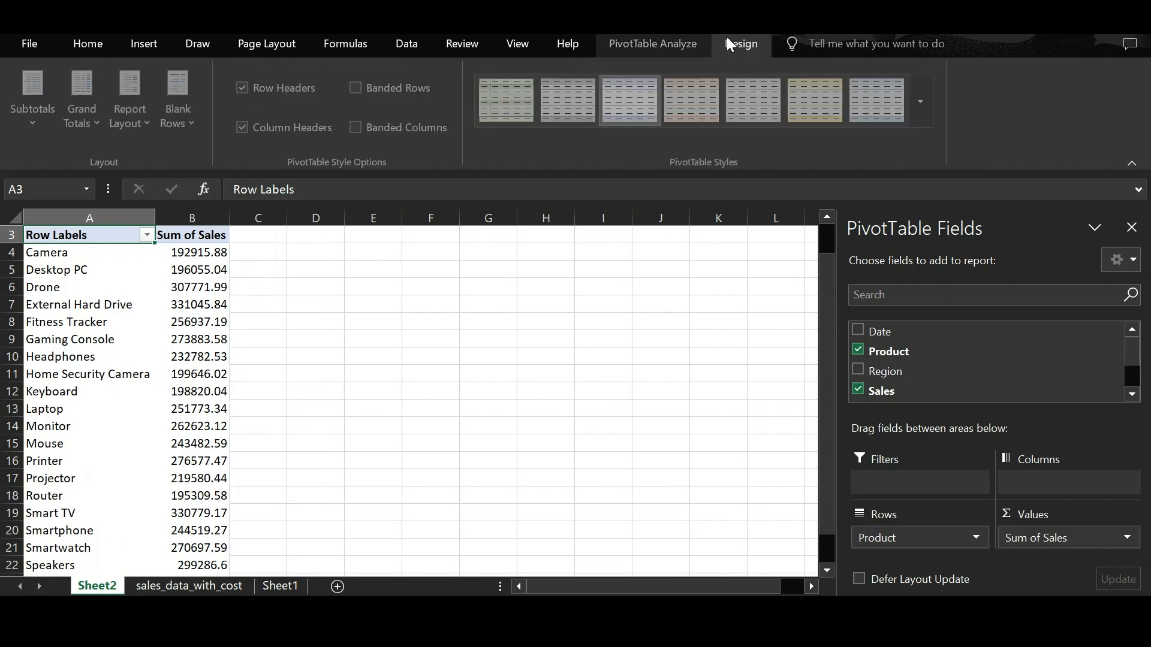
click(922, 111)
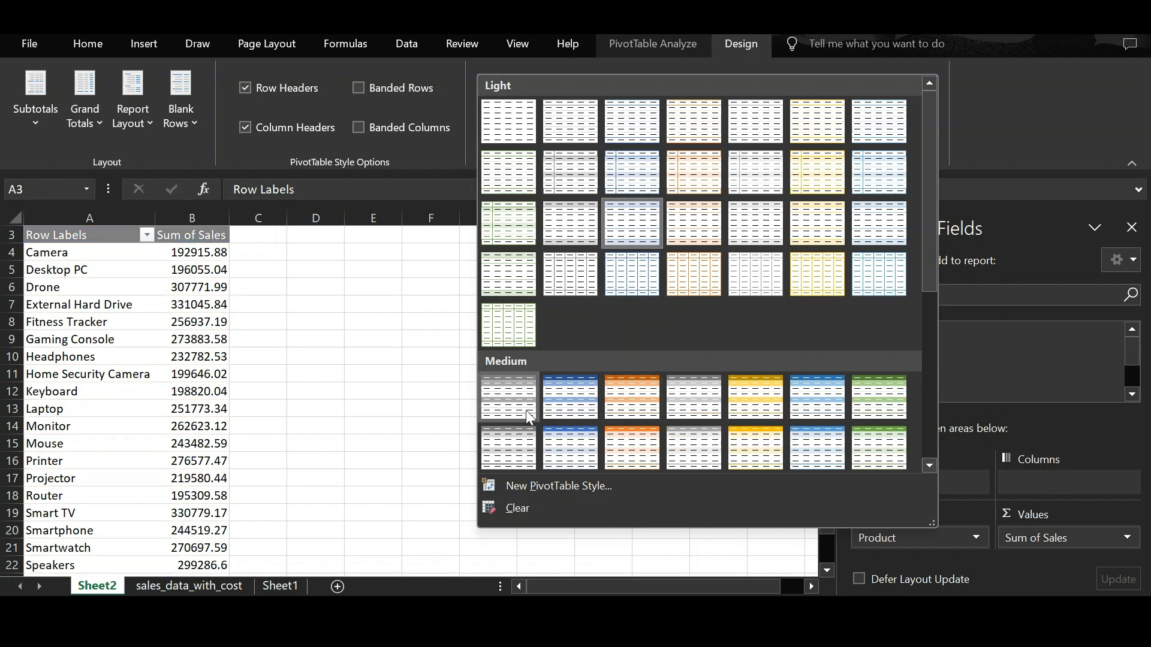
scroll(527, 410, down, 5)
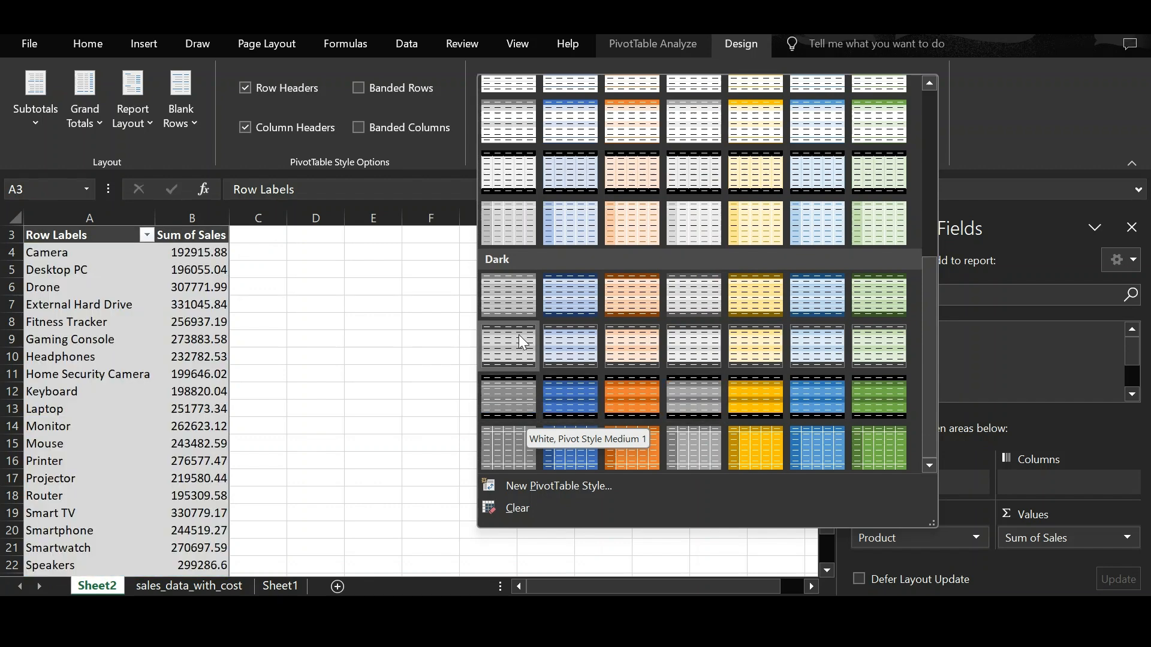
click(528, 176)
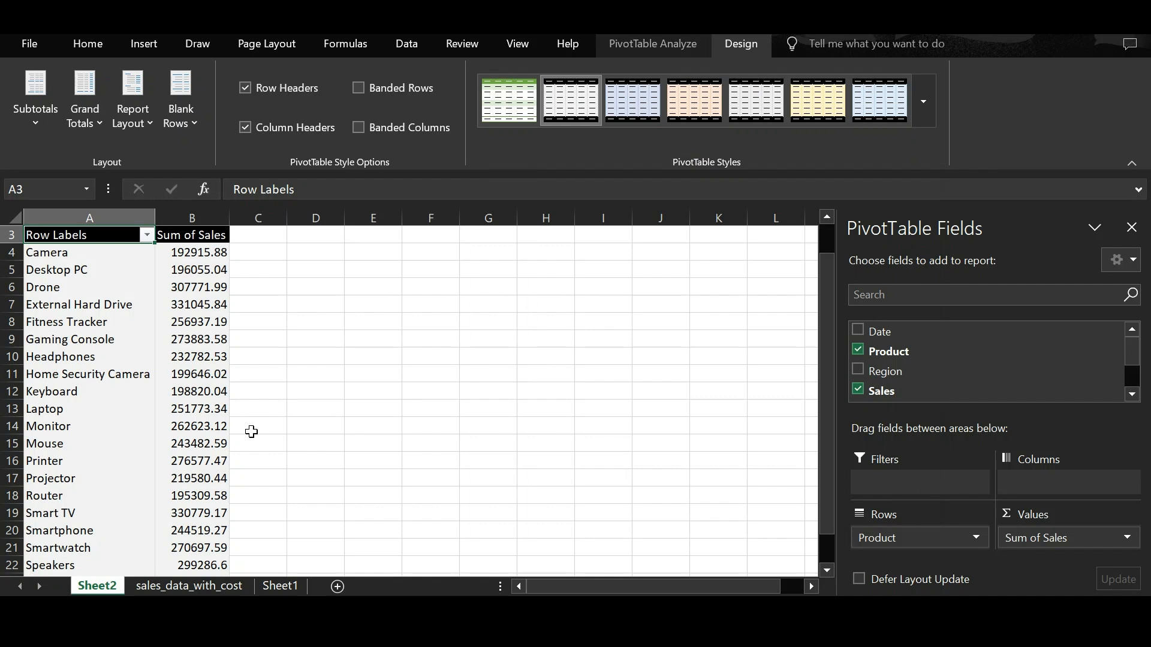
Step: Add the Quantity field to the PivotTable values
scroll(251, 432, up, 1)
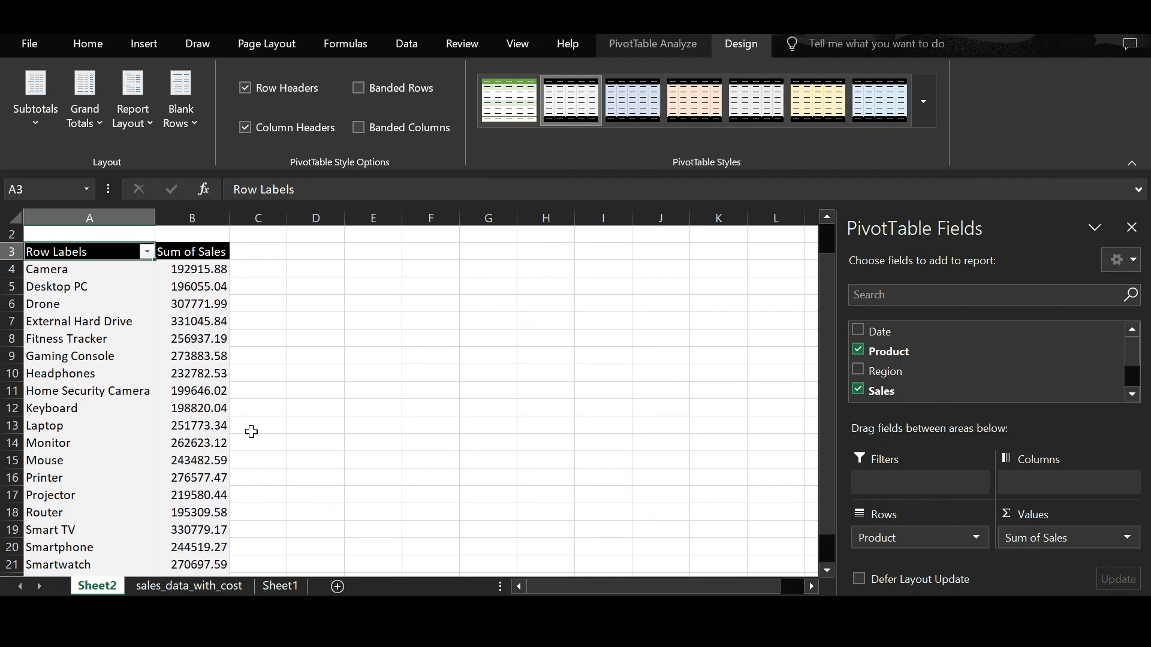
click(212, 251)
scroll(980, 376, down, 1)
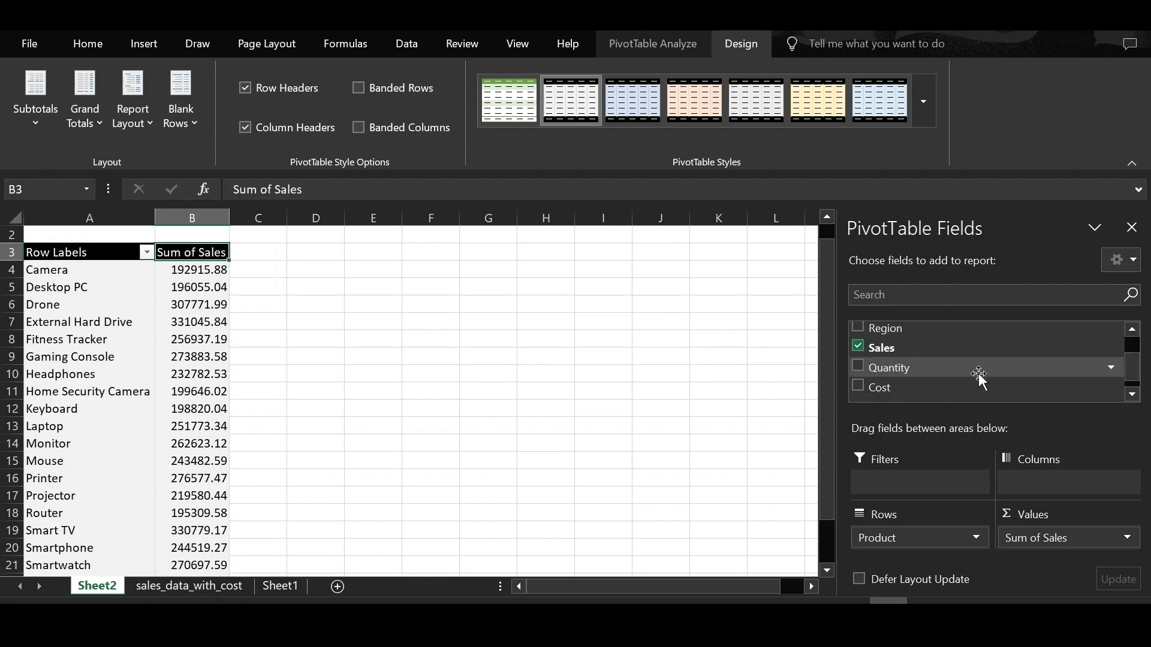
drag(952, 378, 1048, 533)
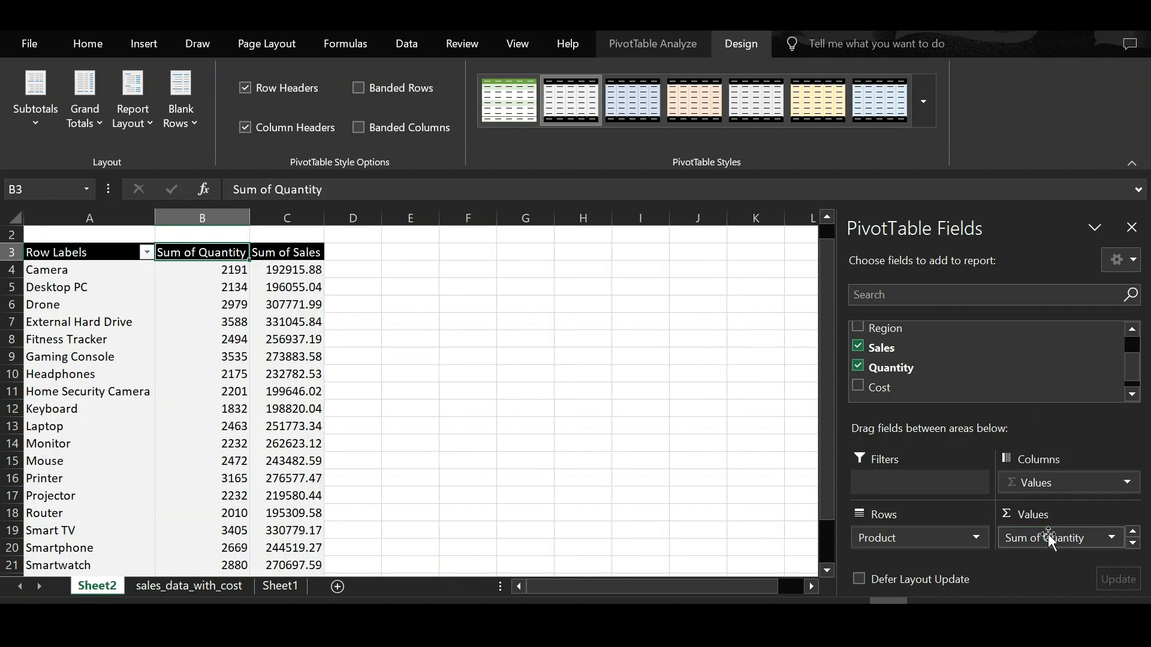
Step: Change the Quantity value field to summarize by Count in Value Field Settings
click(1113, 540)
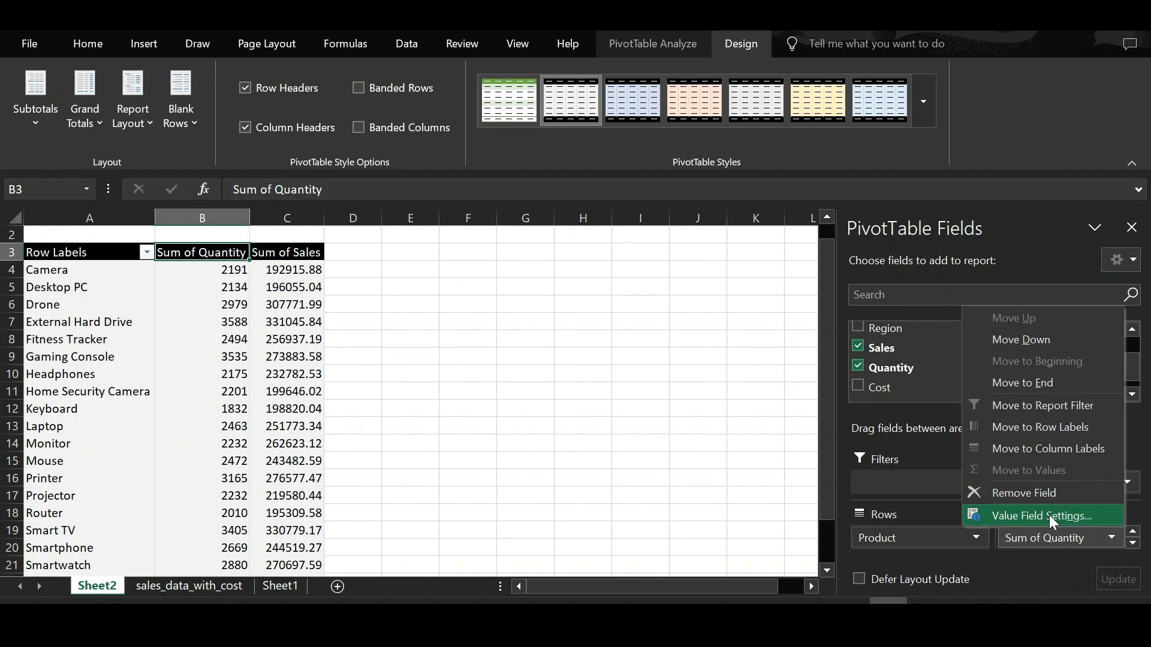
click(1049, 516)
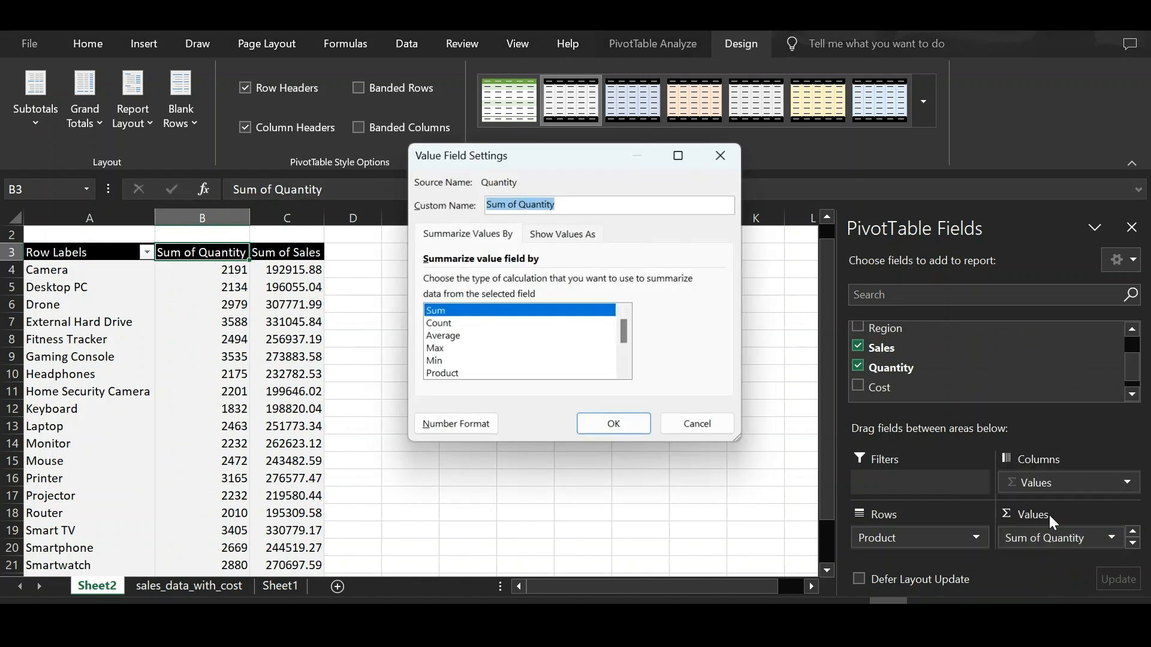
click(505, 325)
click(613, 427)
Step: Add the Region field to the PivotTable filters
scroll(943, 361, up, 2)
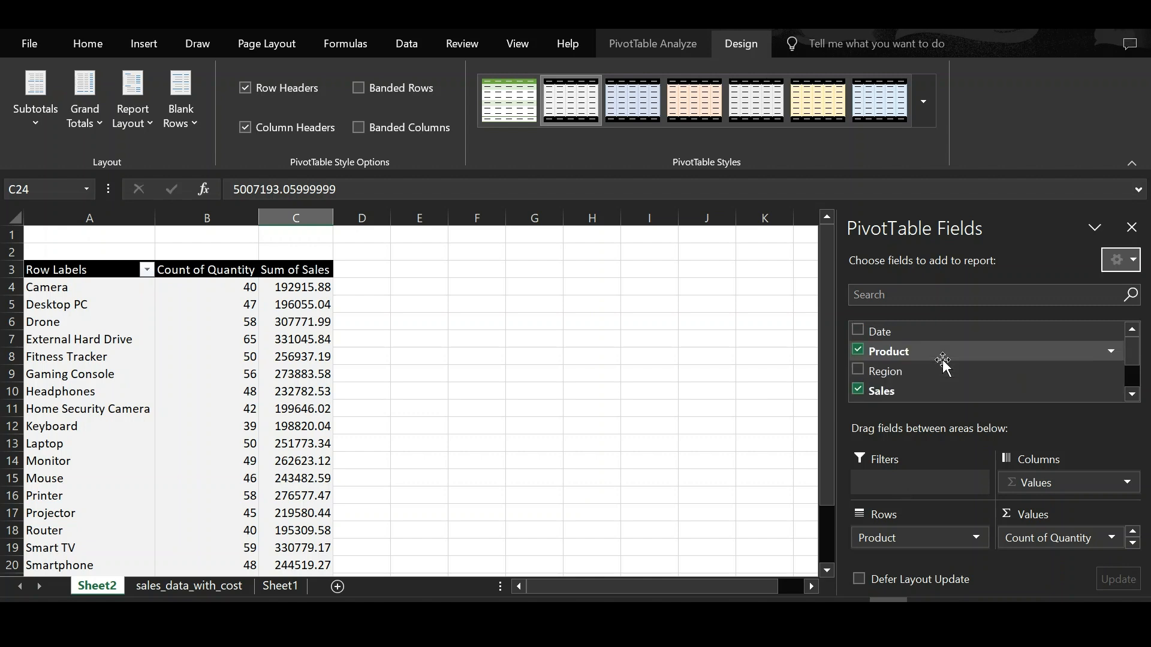
drag(899, 368, 927, 488)
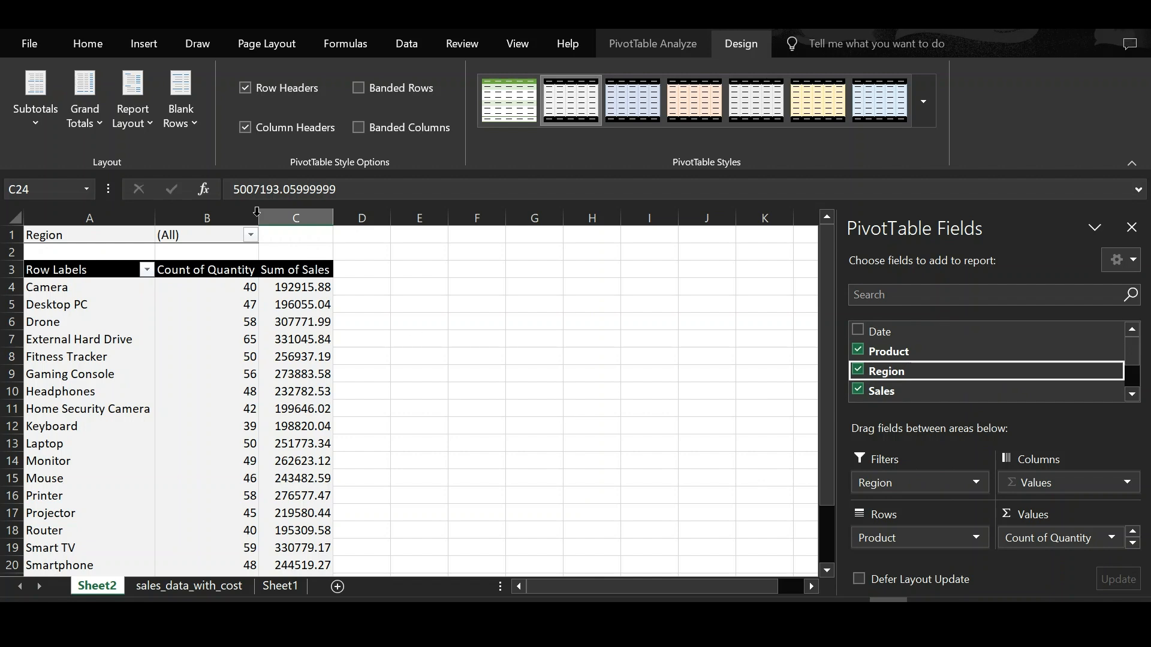
Step: Filter the PivotTable by the Region filter to show only Asia
click(249, 237)
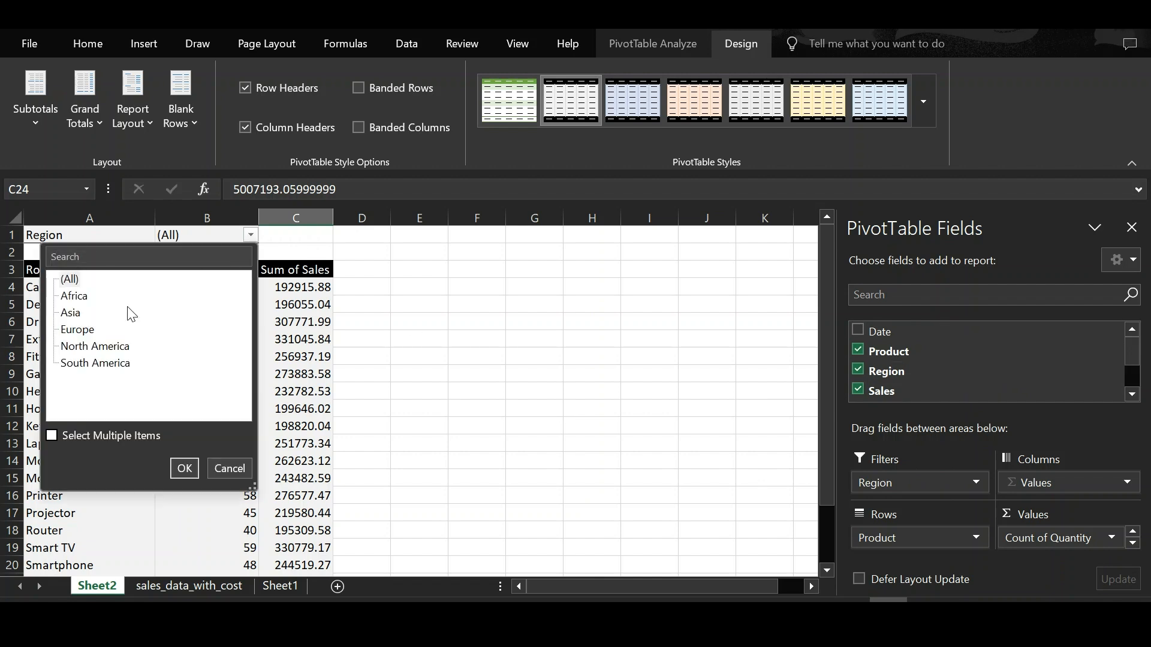
click(70, 319)
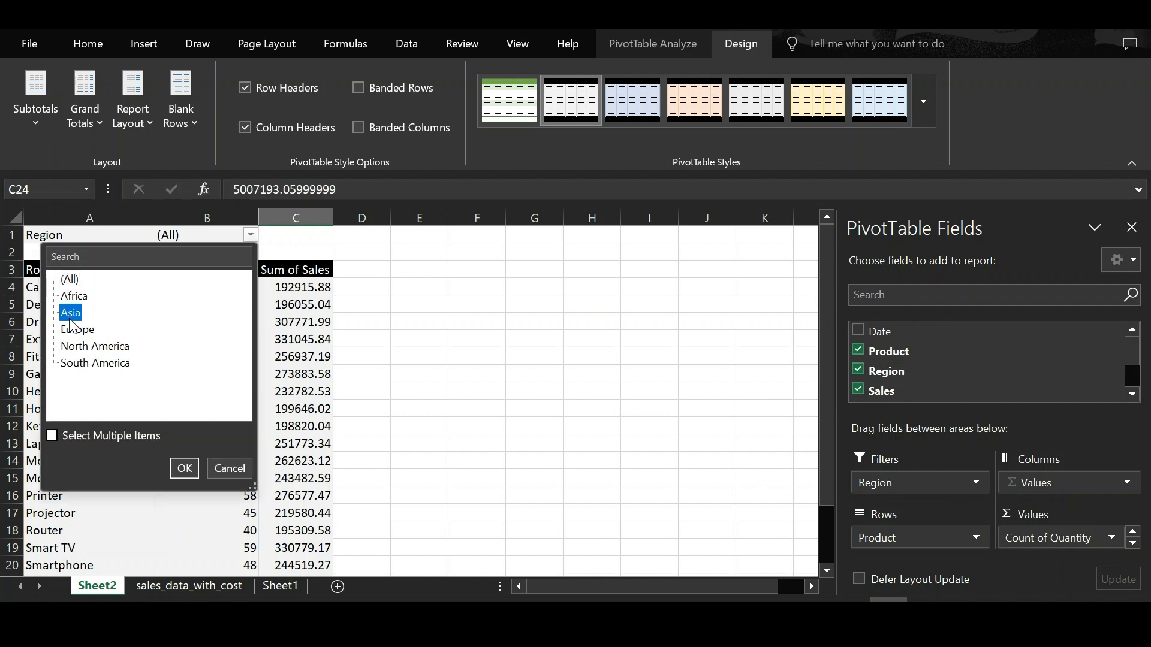
click(184, 468)
scroll(258, 477, down, 3)
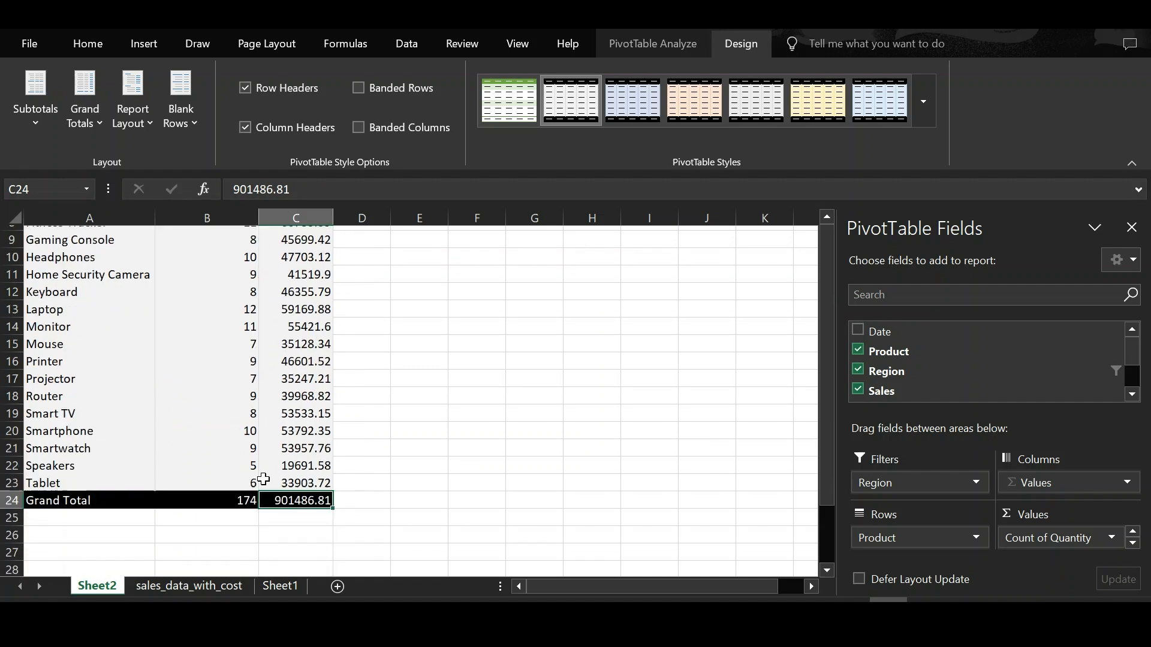
scroll(263, 479, up, 3)
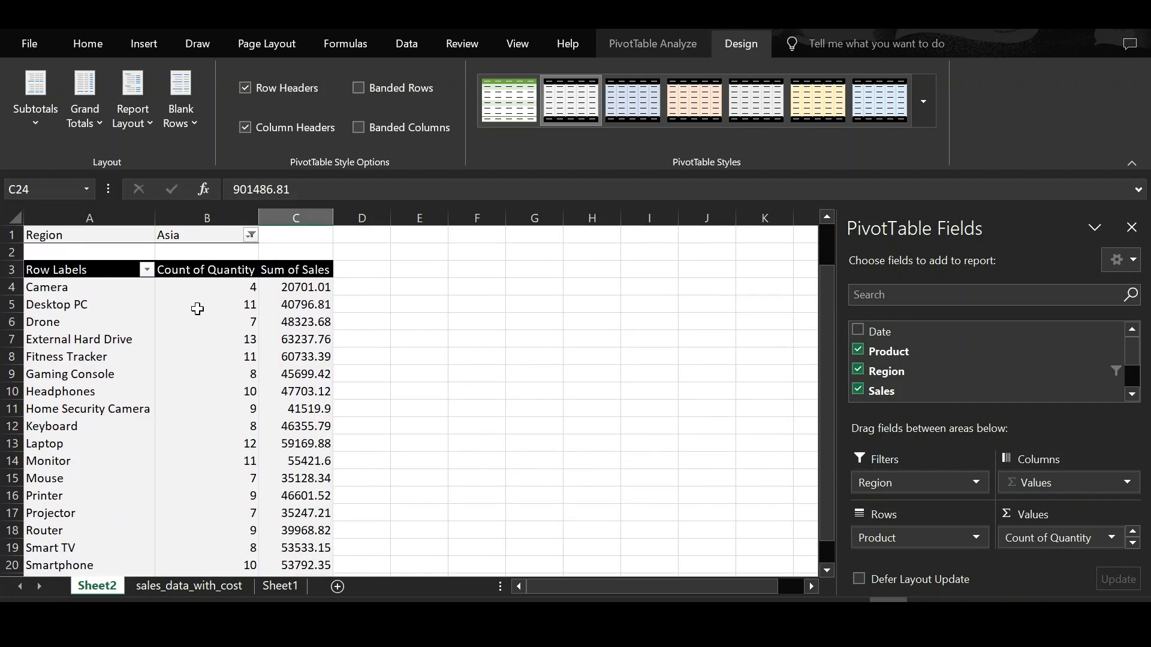
Step: Enable multiple selection in the Region filter and include both Asia and North America
click(251, 235)
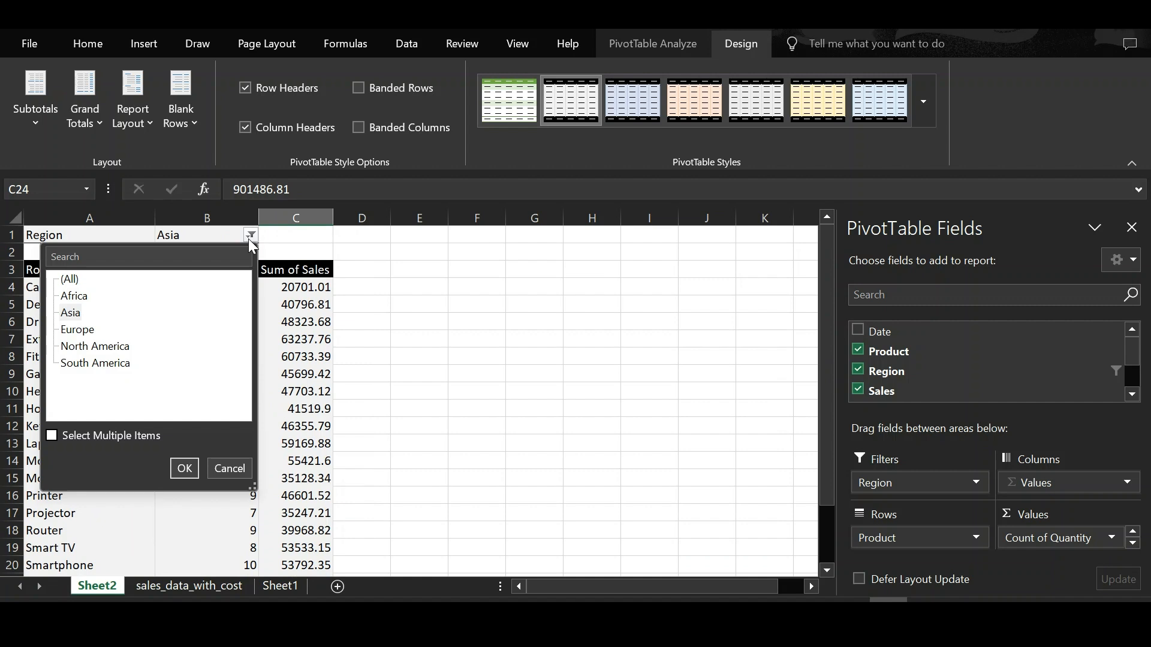
click(51, 437)
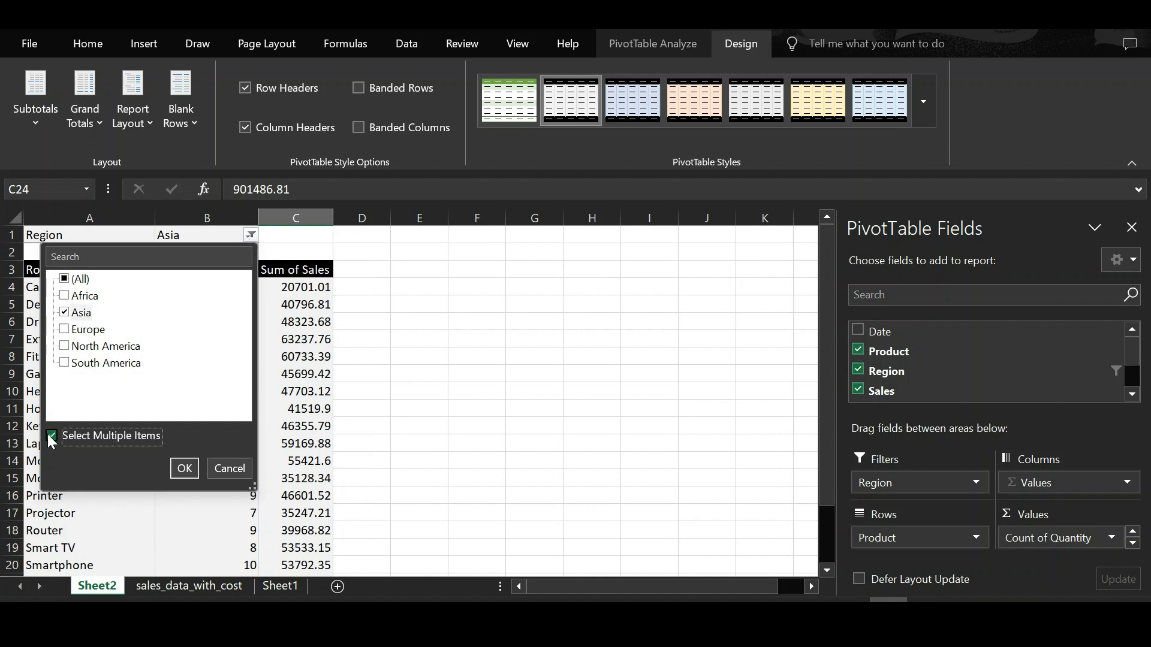
click(103, 347)
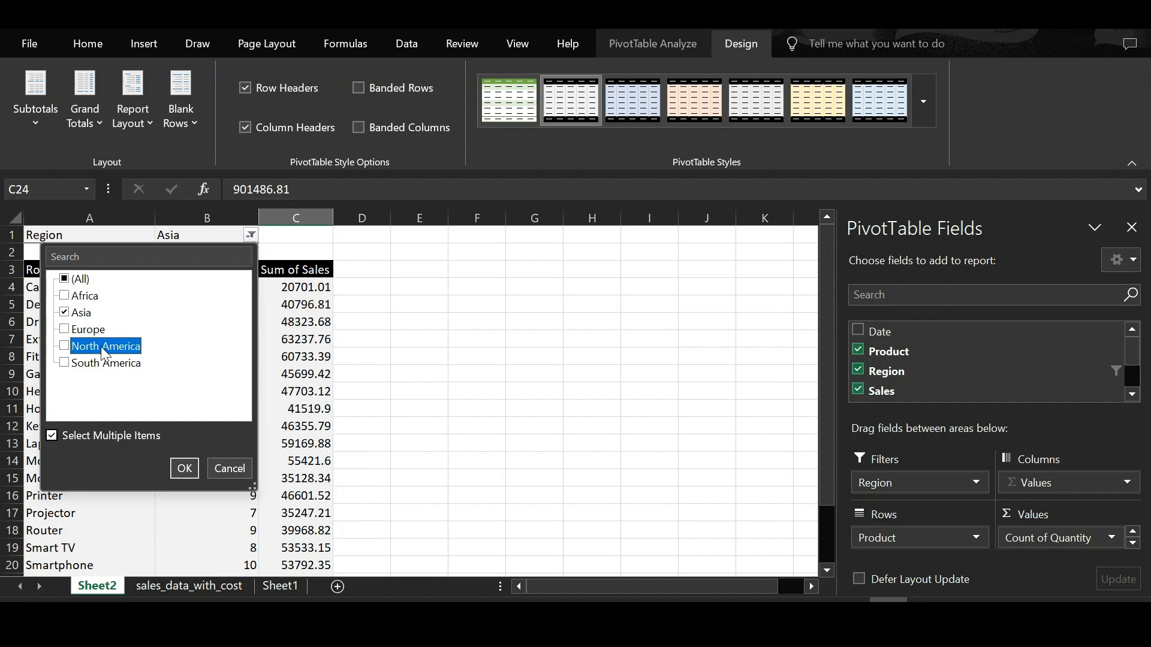
click(66, 347)
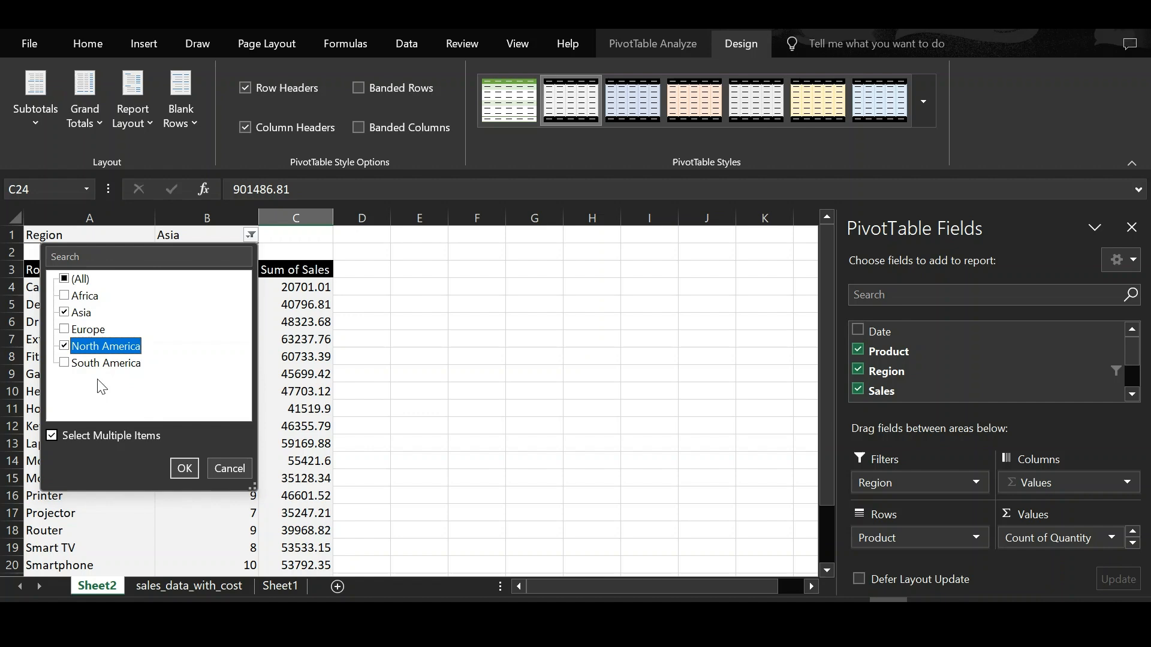
click(176, 471)
scroll(252, 473, down, 5)
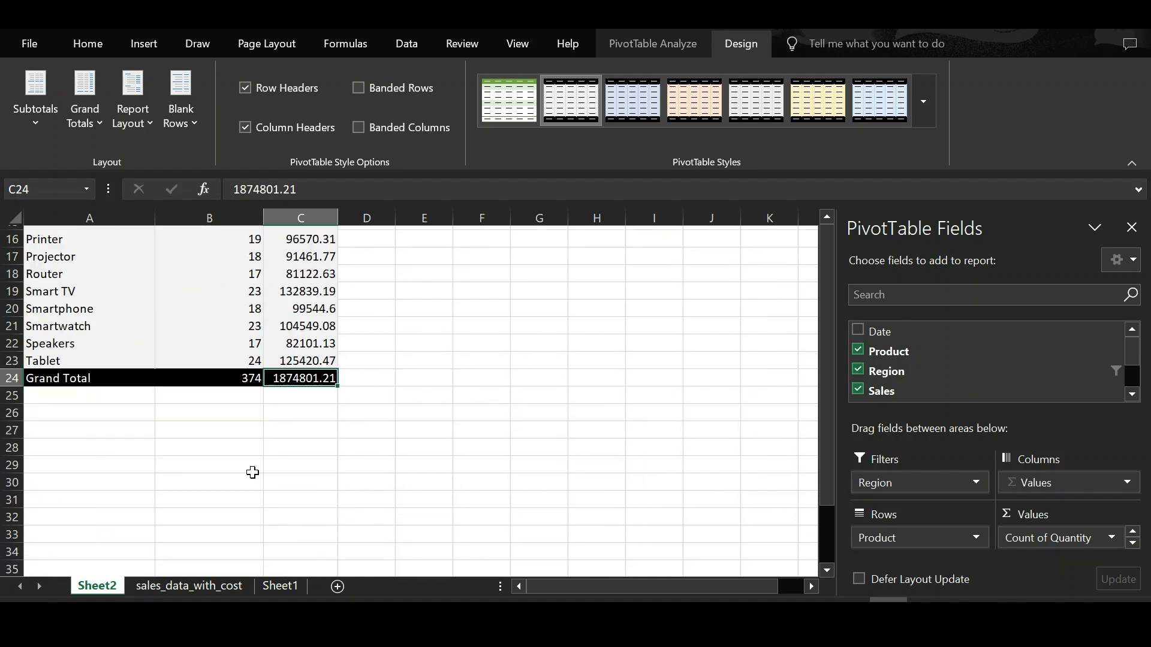
scroll(253, 473, up, 5)
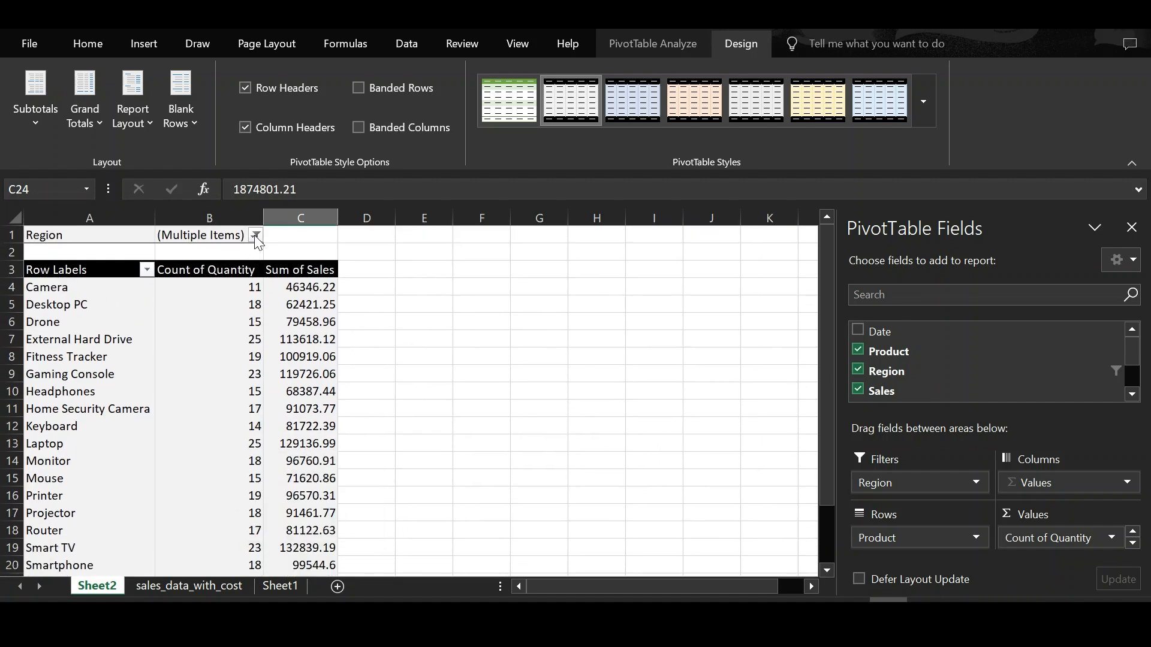
Step: Reset the Region filter to show all regions
click(256, 235)
click(69, 280)
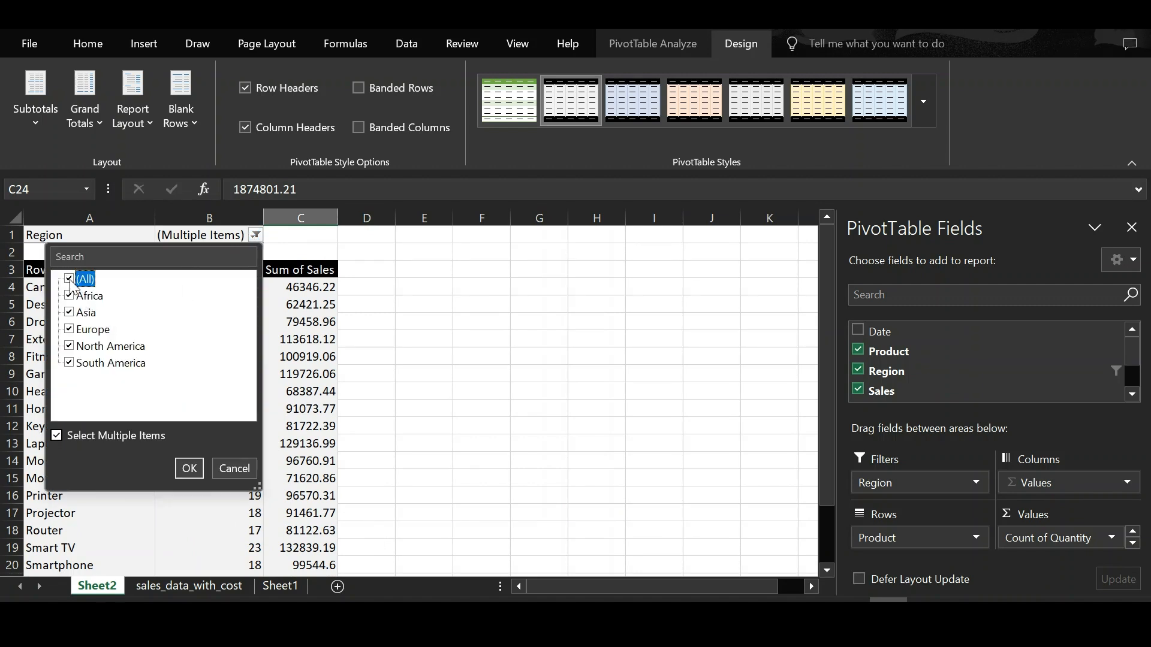
click(191, 470)
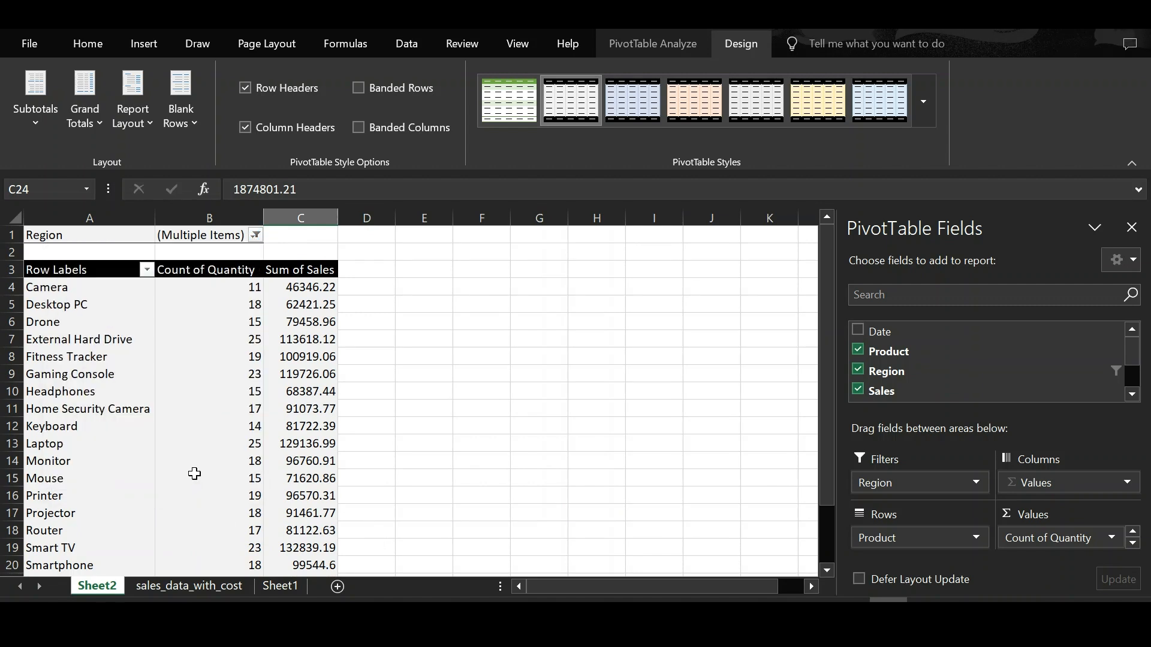
Step: Insert slicers for the Product and Region fields
click(637, 45)
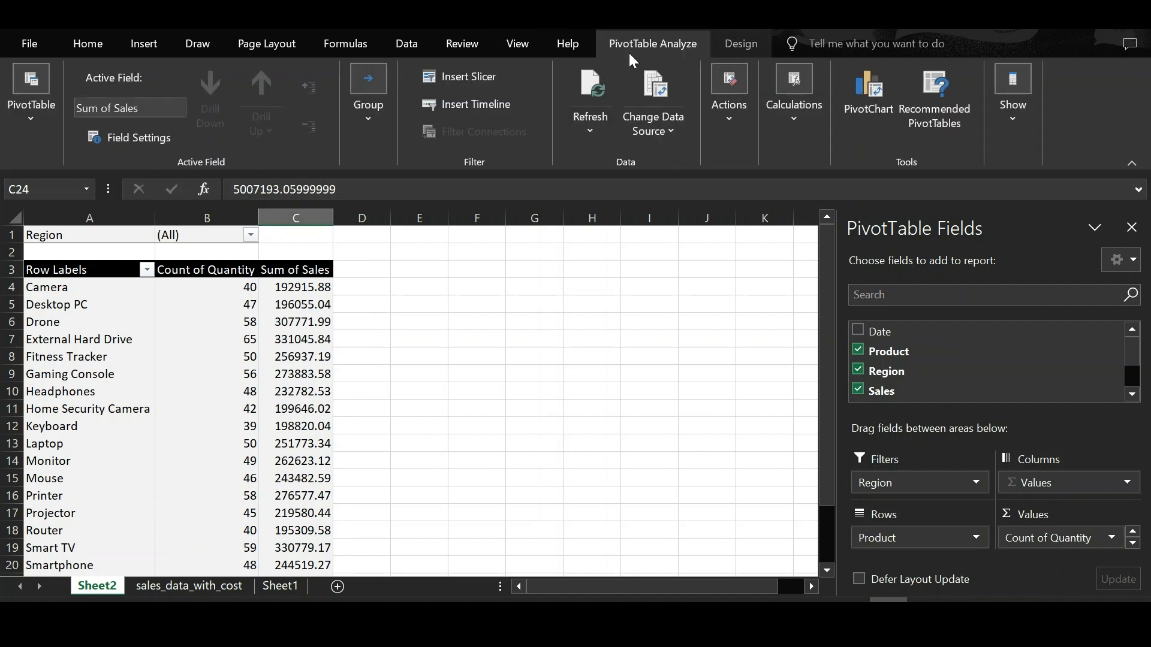
click(489, 81)
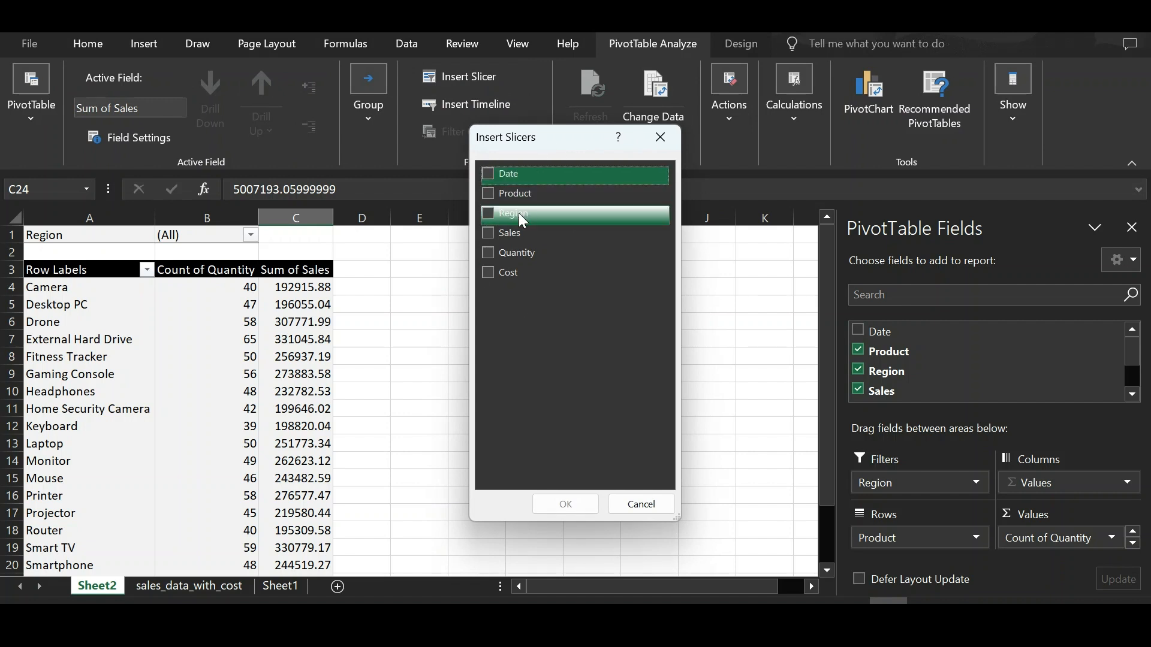
click(488, 213)
click(488, 192)
click(565, 503)
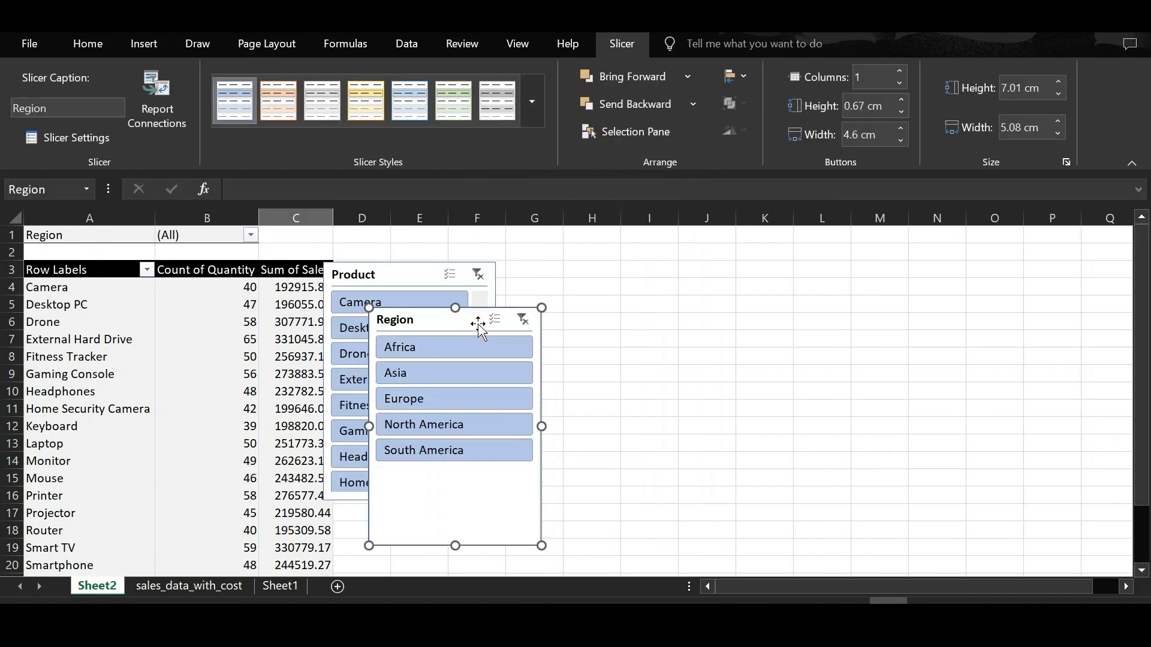
Step: Place the Region and Product slicers side by side beside the table and lengthen the Product slicer
drag(467, 313, 640, 267)
drag(414, 270, 446, 267)
drag(444, 501, 442, 571)
scroll(477, 471, down, 1)
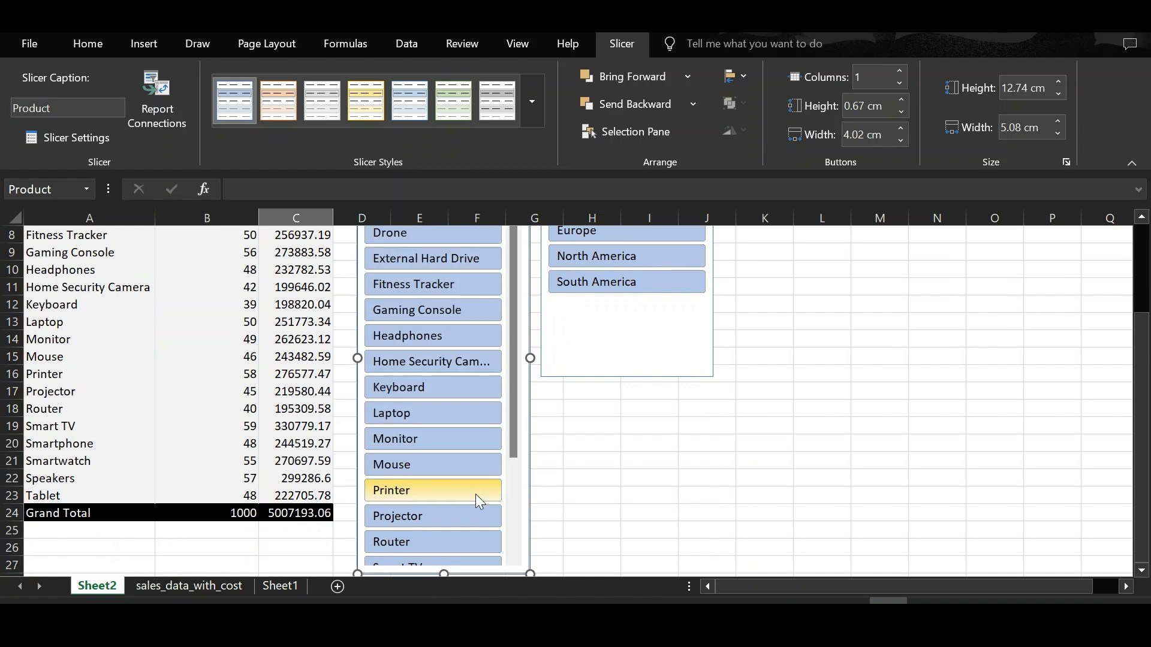
Step: Filter with the slicers to South America and External Hard Drive
scroll(476, 496, down, 3)
scroll(475, 494, up, 2)
drag(513, 335, 507, 279)
scroll(586, 390, up, 3)
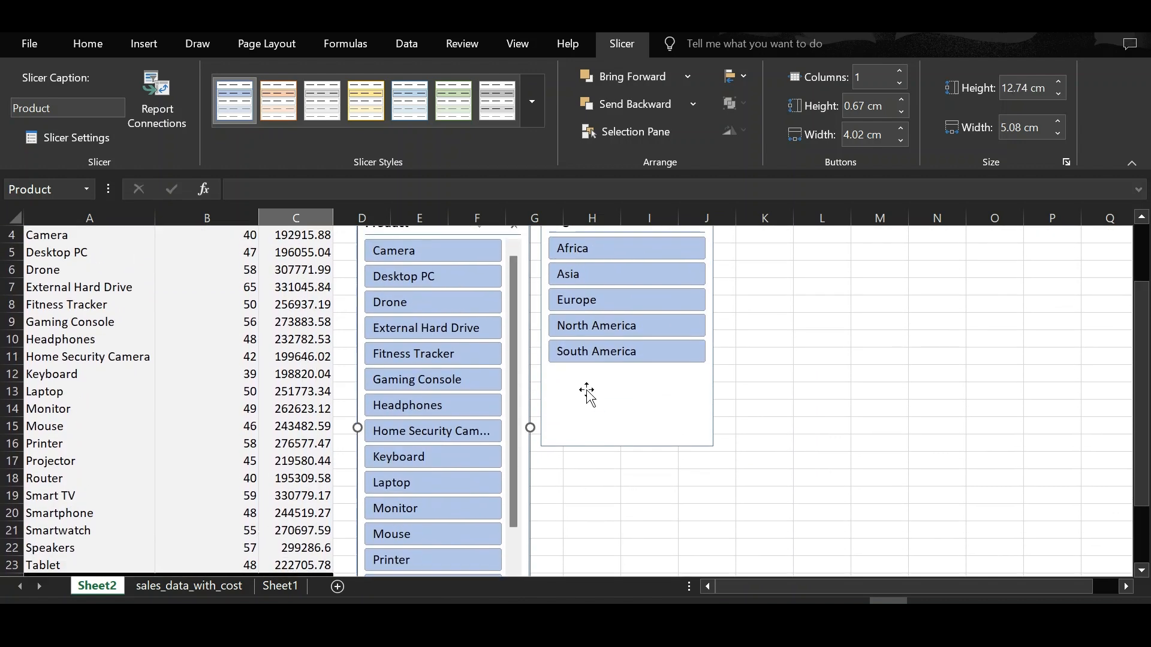
click(622, 359)
click(469, 329)
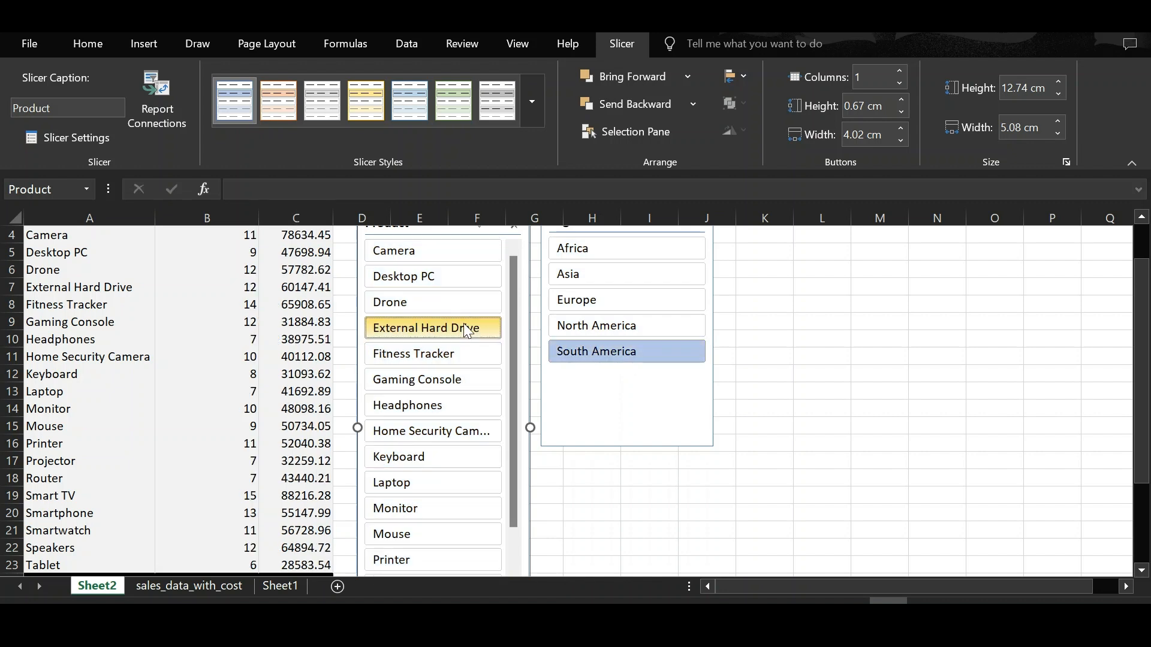
Step: Clear the Product slicer selection and select Europe in the Region slicer
scroll(286, 406, up, 1)
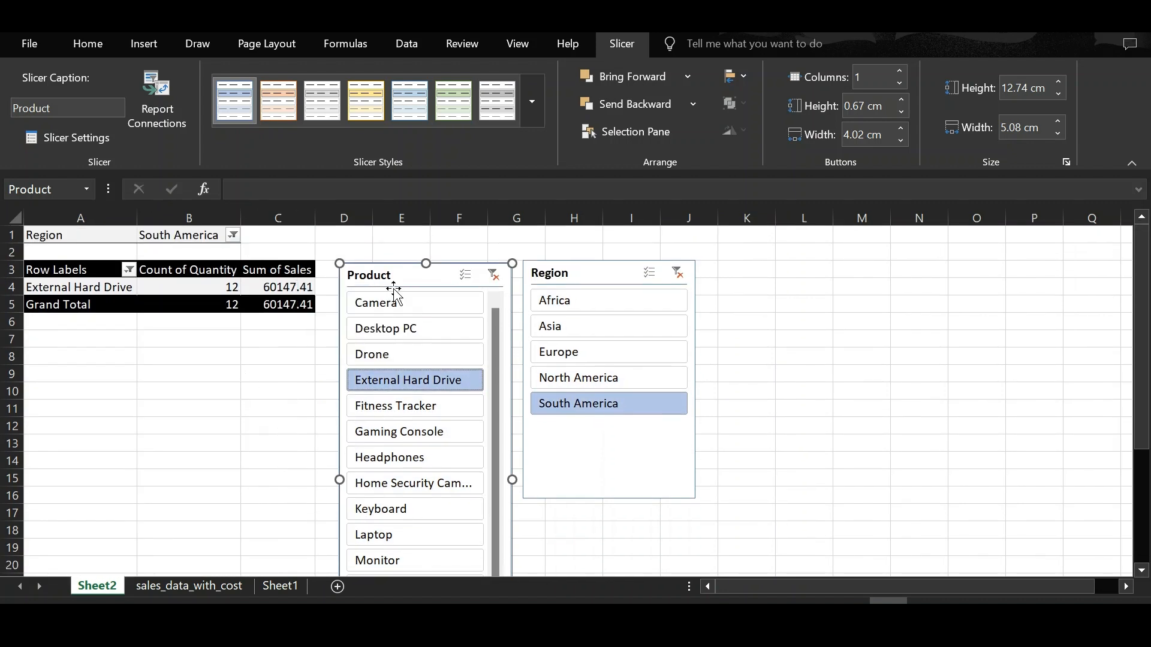
click(447, 361)
click(592, 346)
click(461, 275)
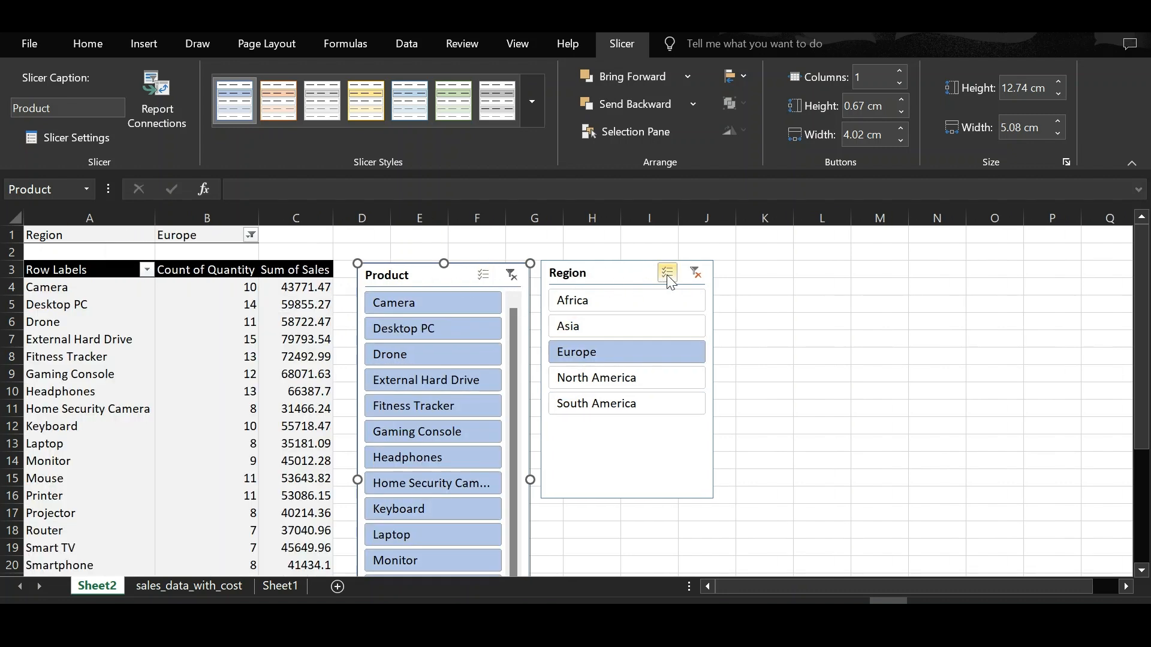
Step: Clear the Region slicer selection and filter the product rows to show only Desktop PC and Drone
click(695, 275)
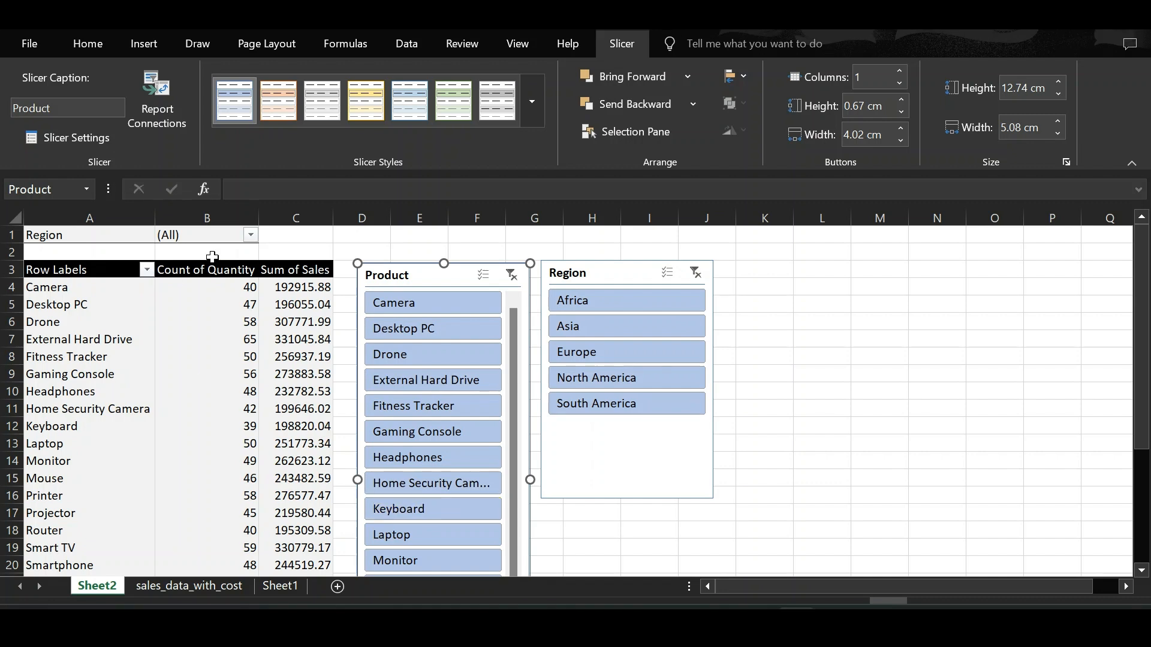
click(146, 270)
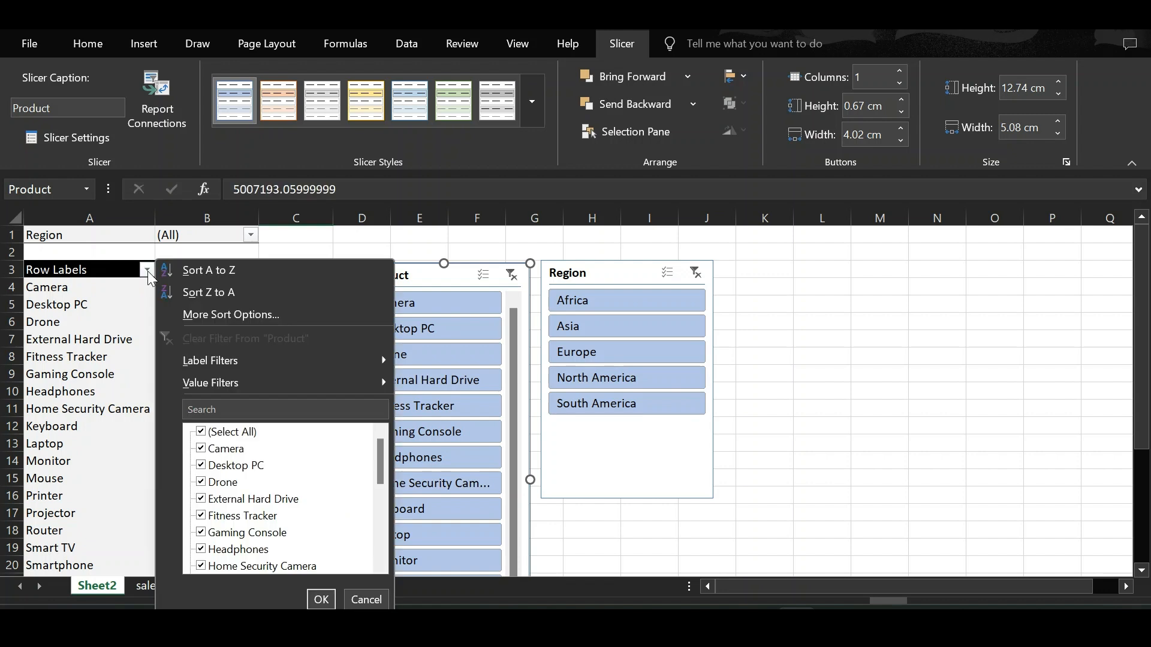
click(201, 432)
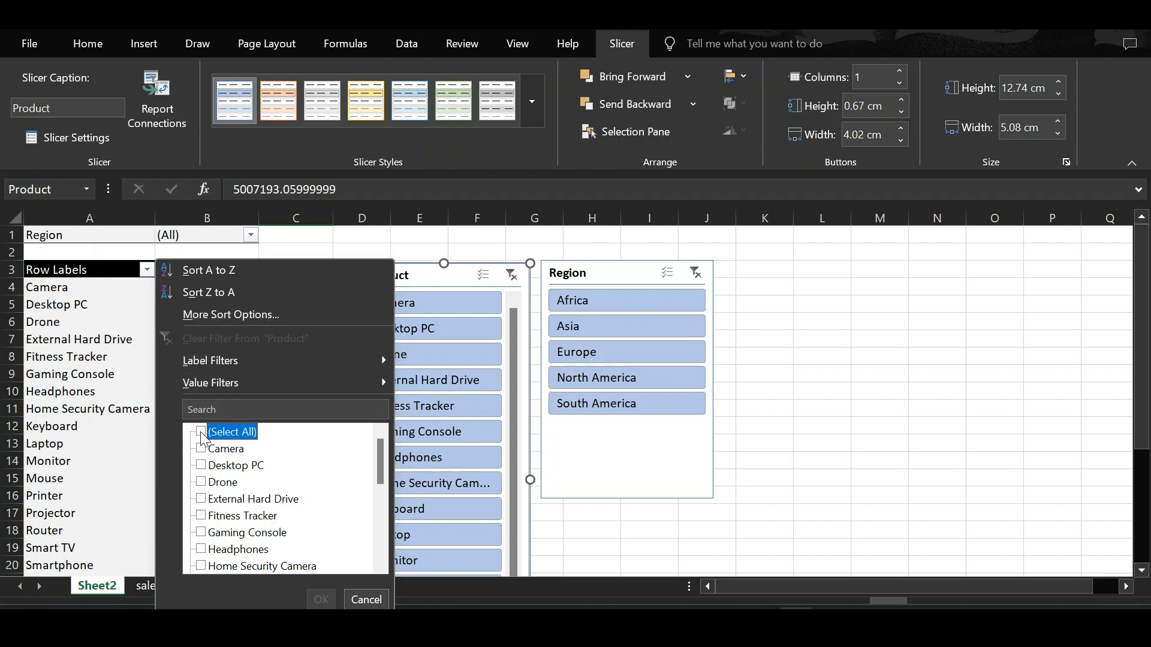
click(202, 464)
click(202, 482)
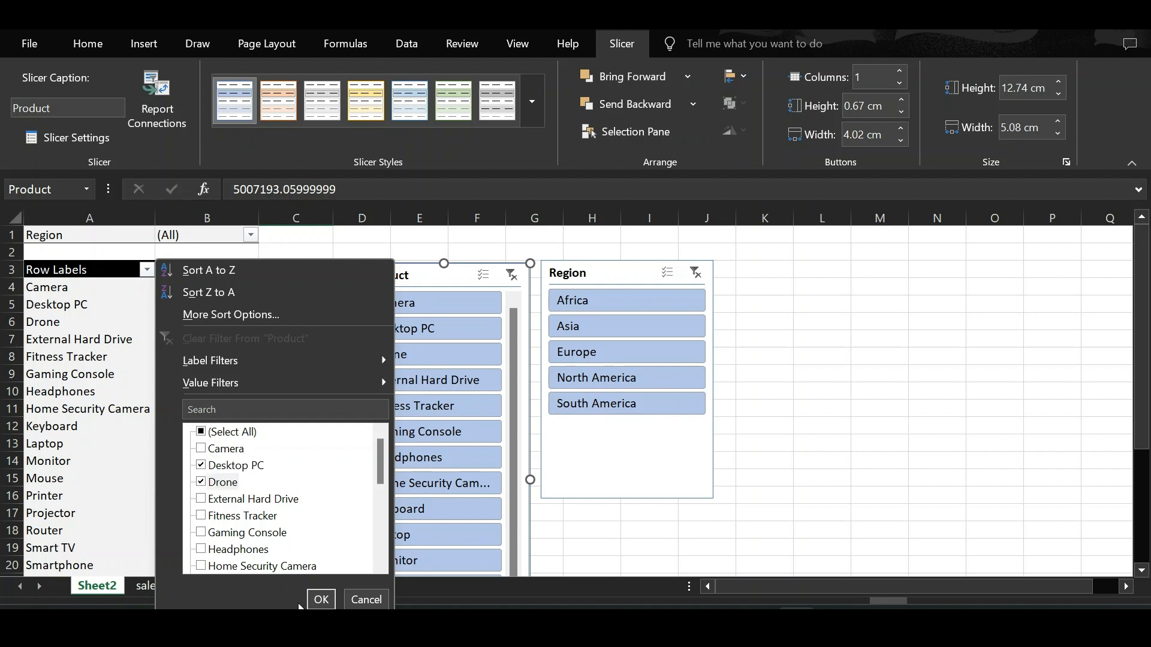
click(321, 599)
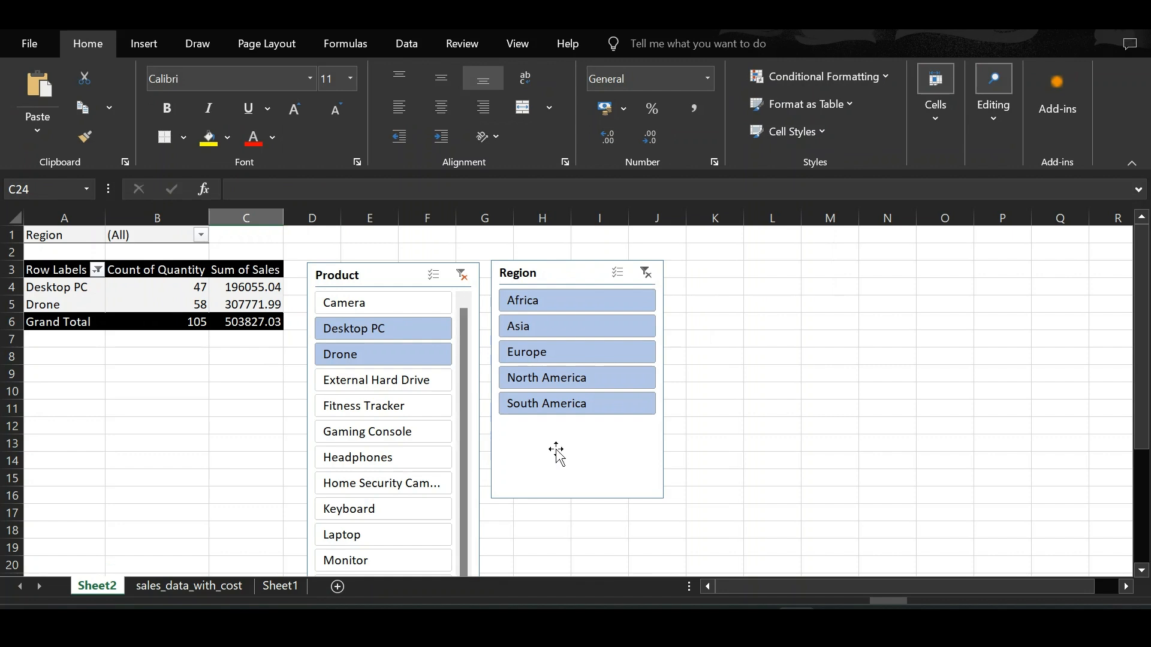
Step: Reselect all products in the row label filter
click(96, 270)
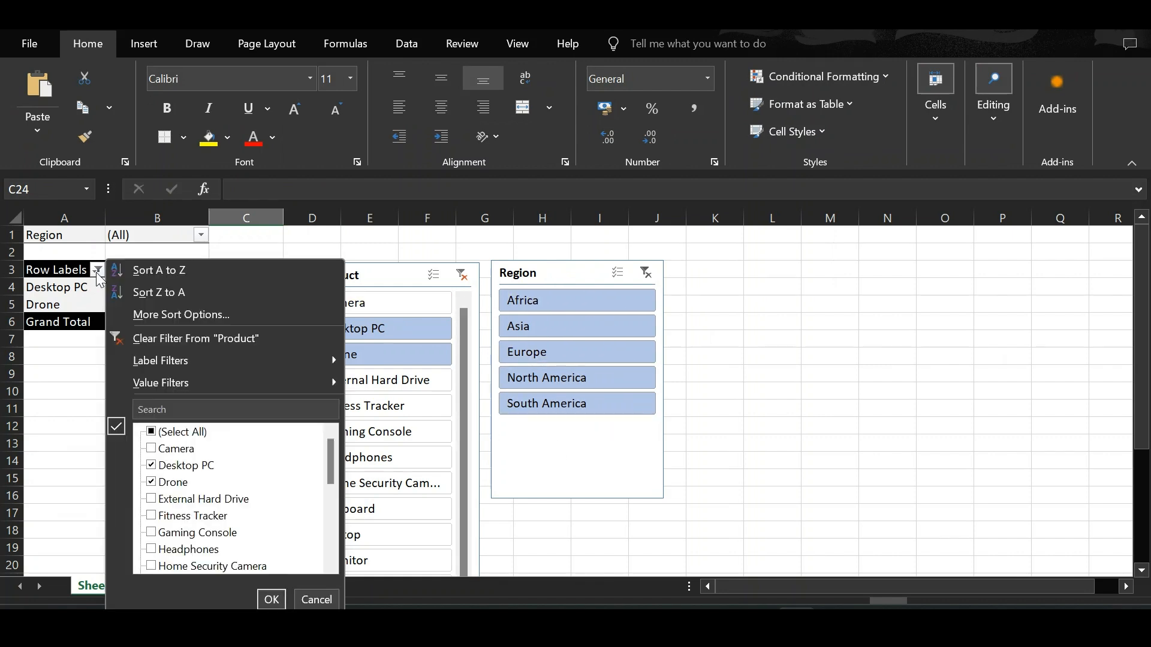
click(153, 433)
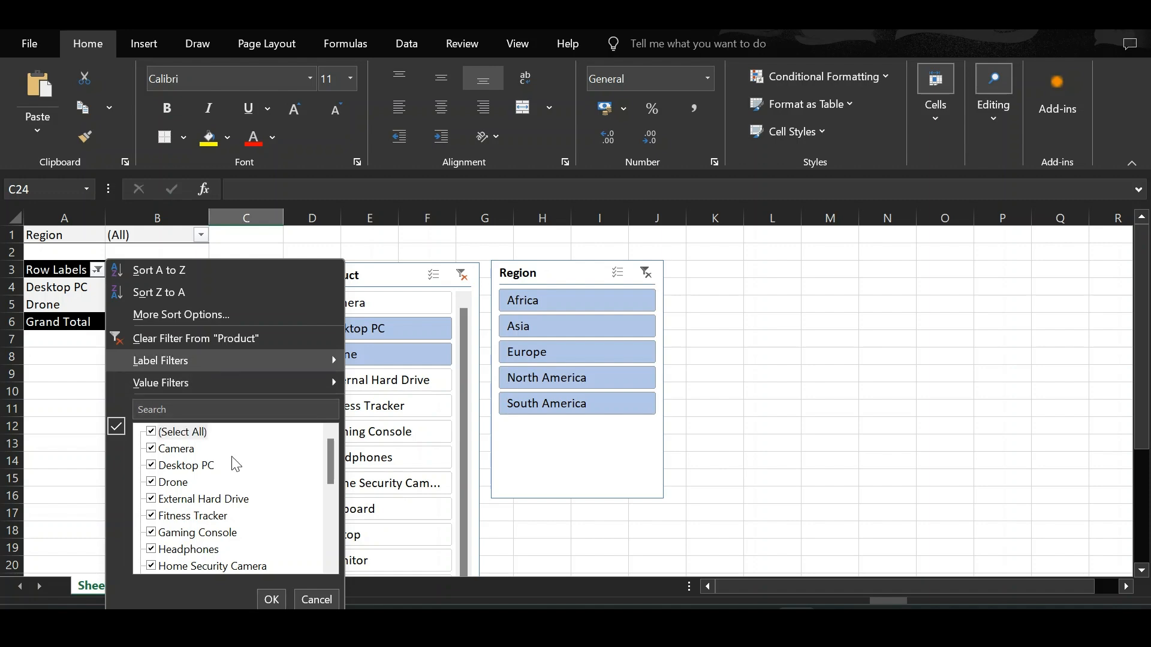
click(271, 599)
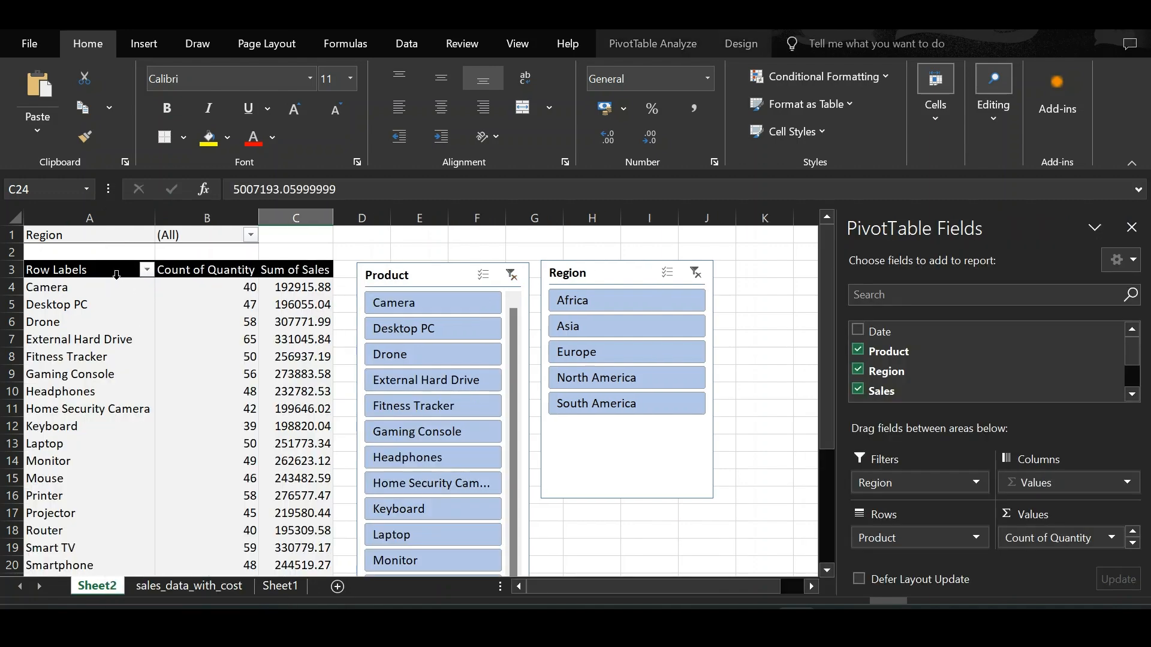
Step: Sort the product row labels A to Z
click(146, 271)
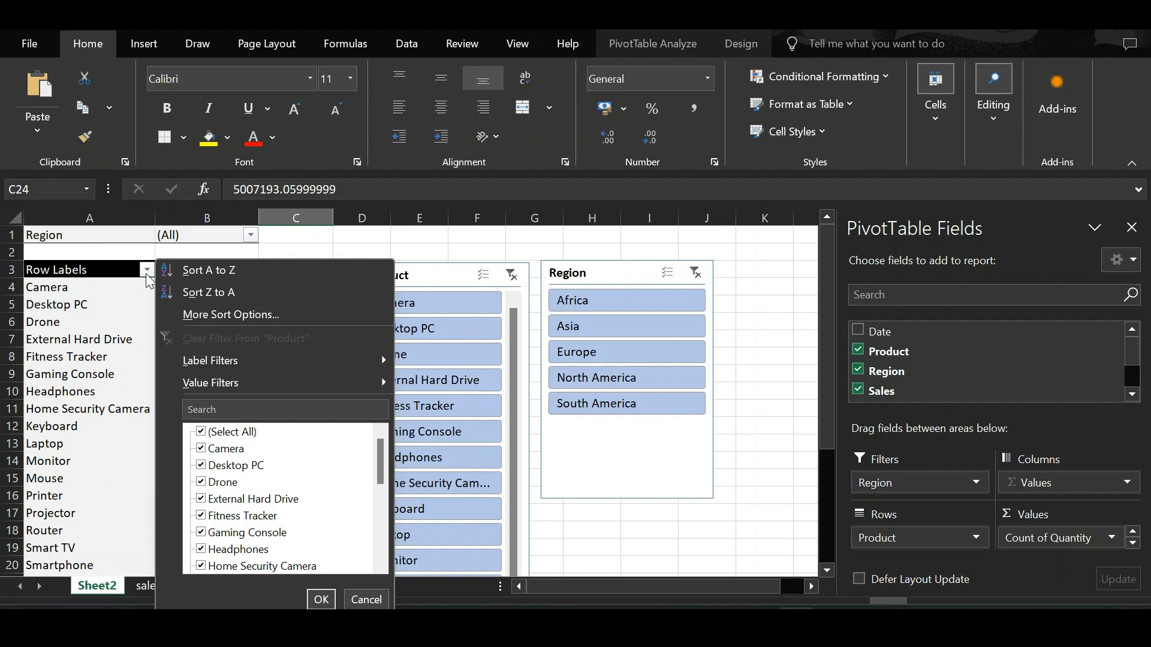
click(210, 279)
scroll(205, 270, down, 4)
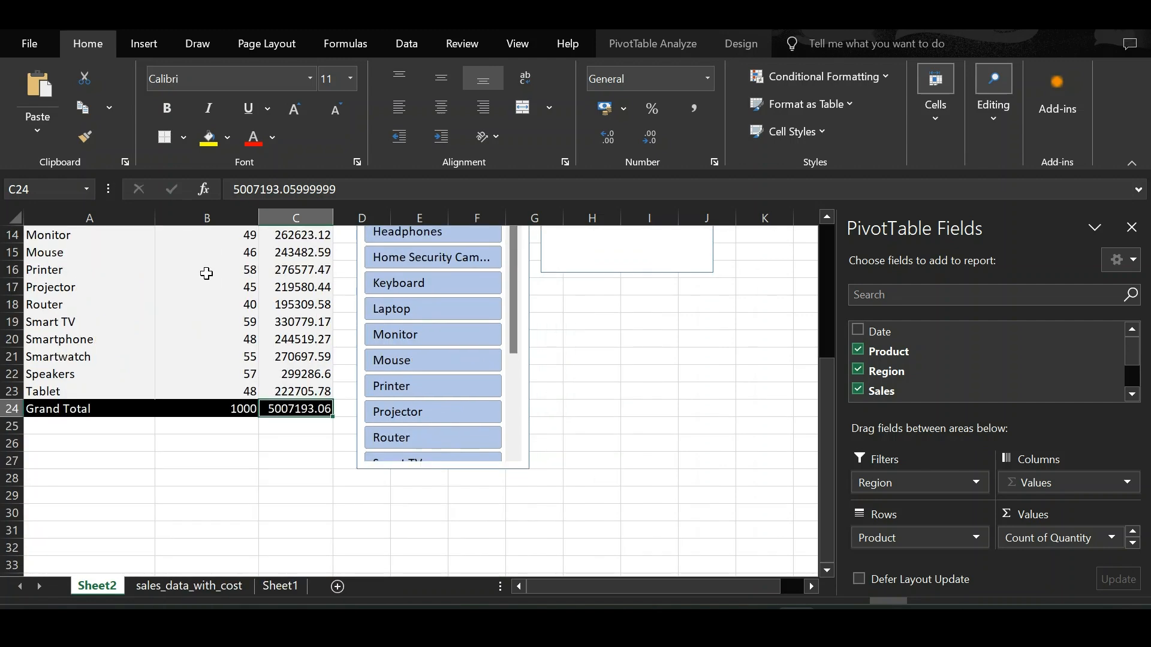
scroll(172, 351, up, 4)
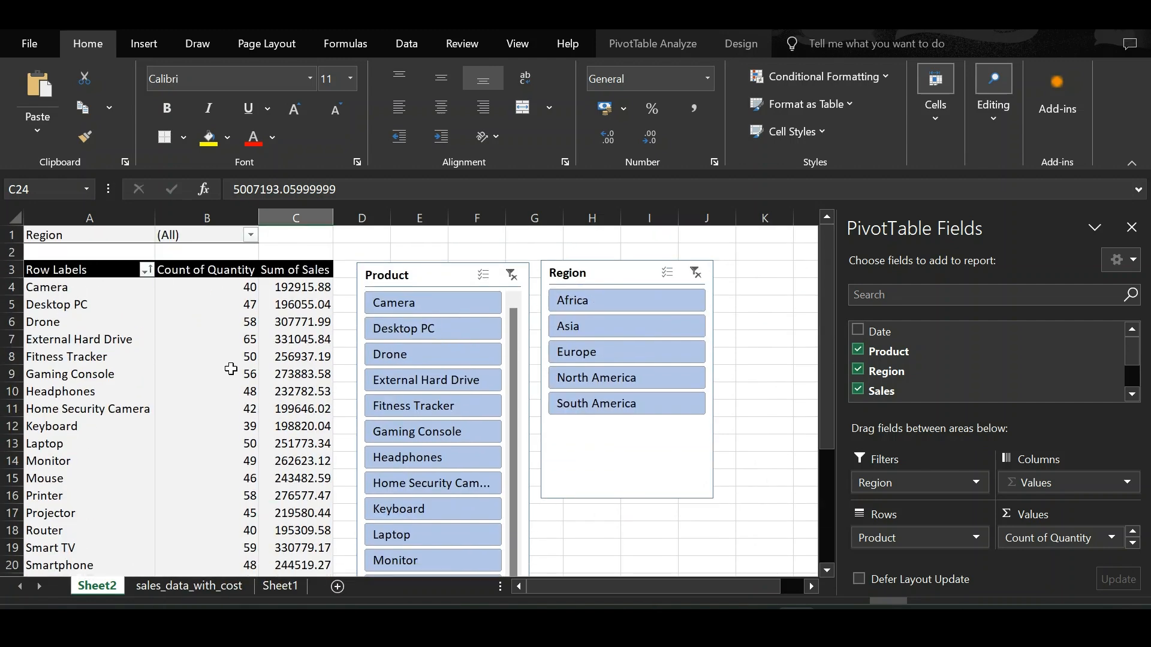
Step: Add a calculated field named Profit with the formula = Sales - Cost
mouse_move(271, 509)
click(652, 40)
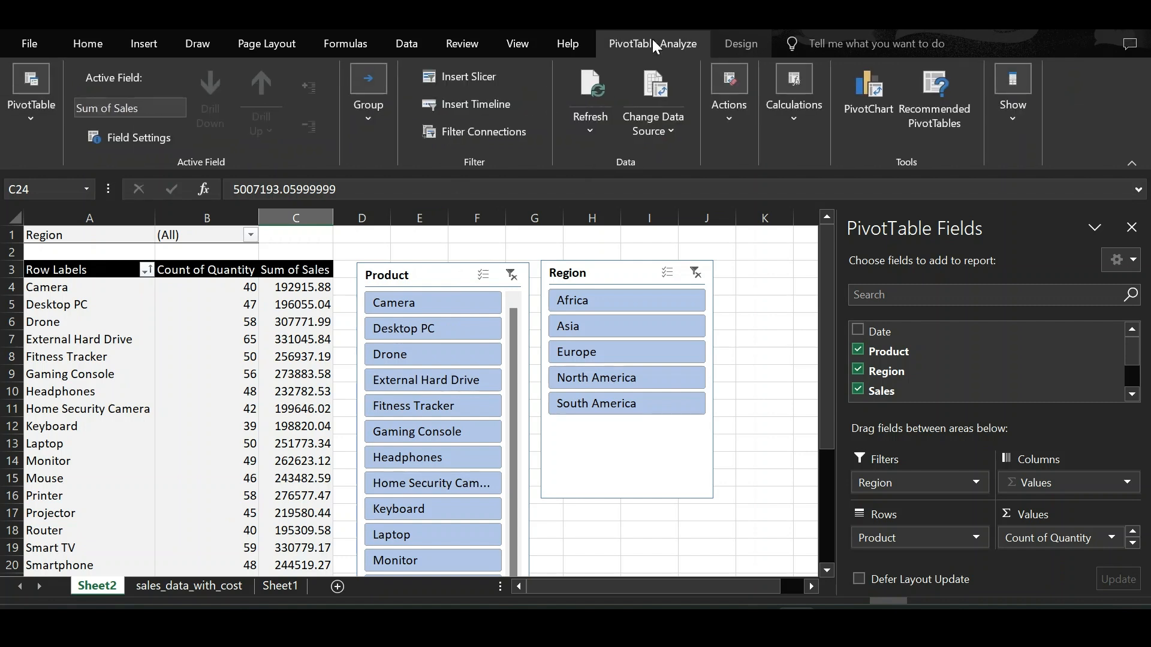
click(801, 124)
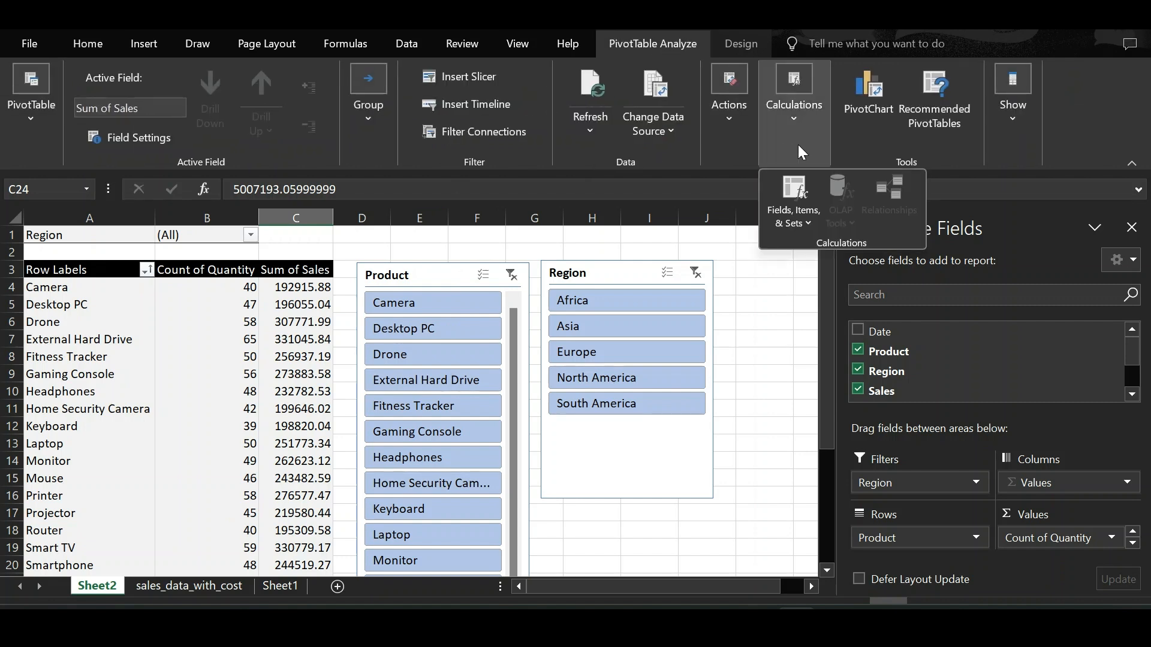
click(801, 198)
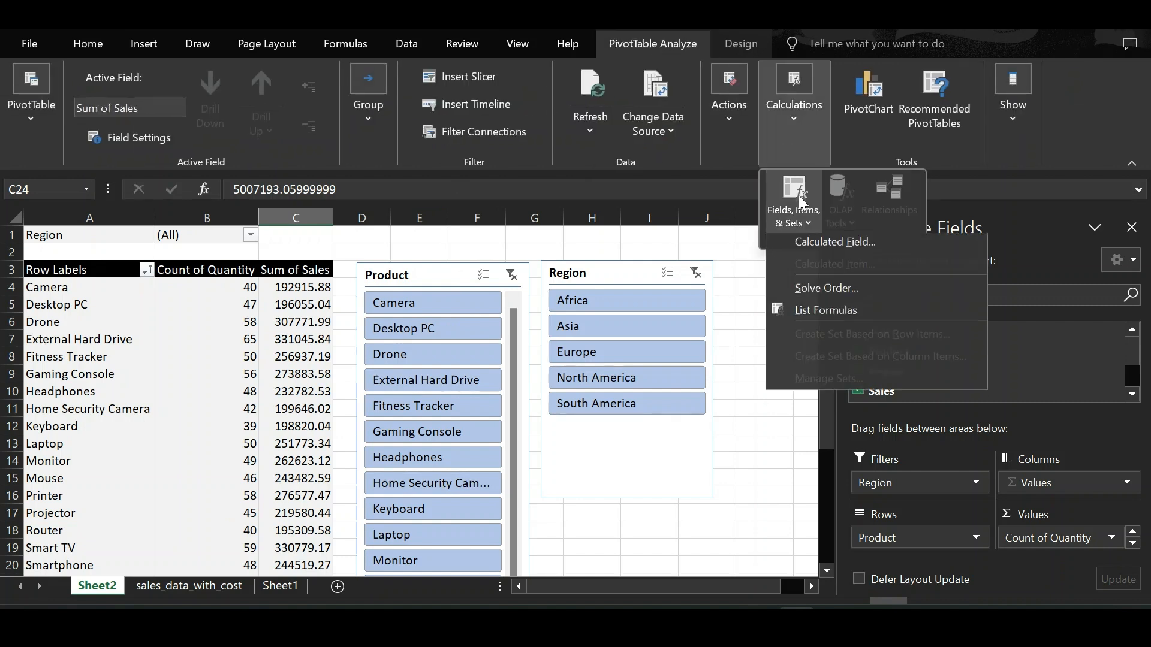
click(828, 247)
text(Profit)
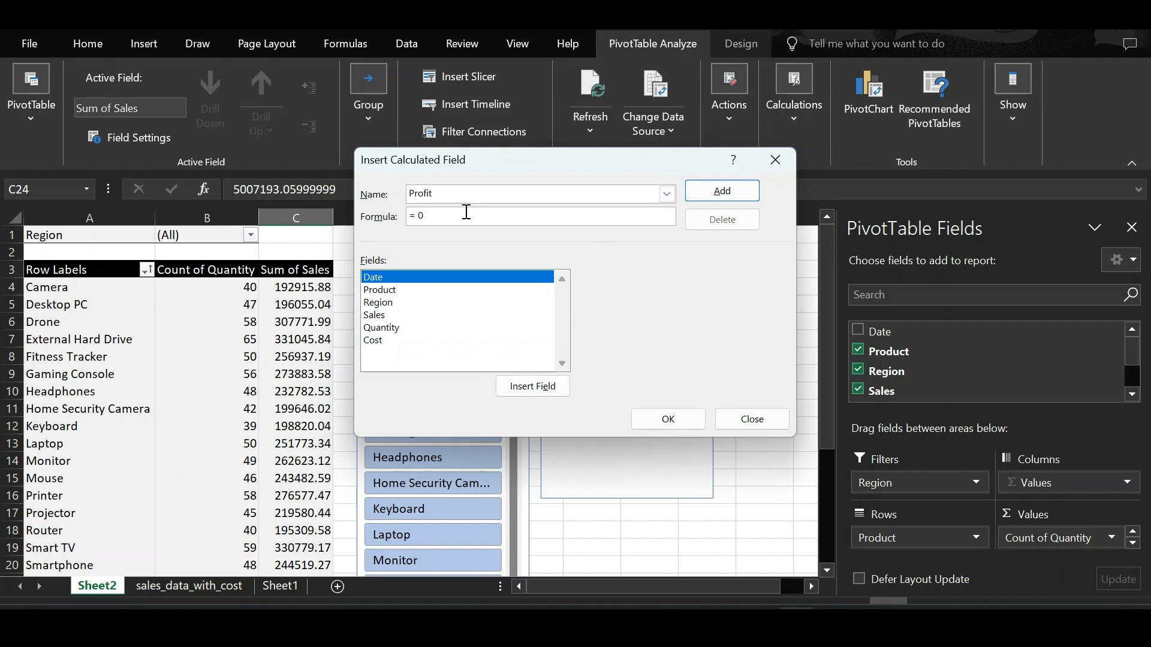
click(437, 315)
click(555, 391)
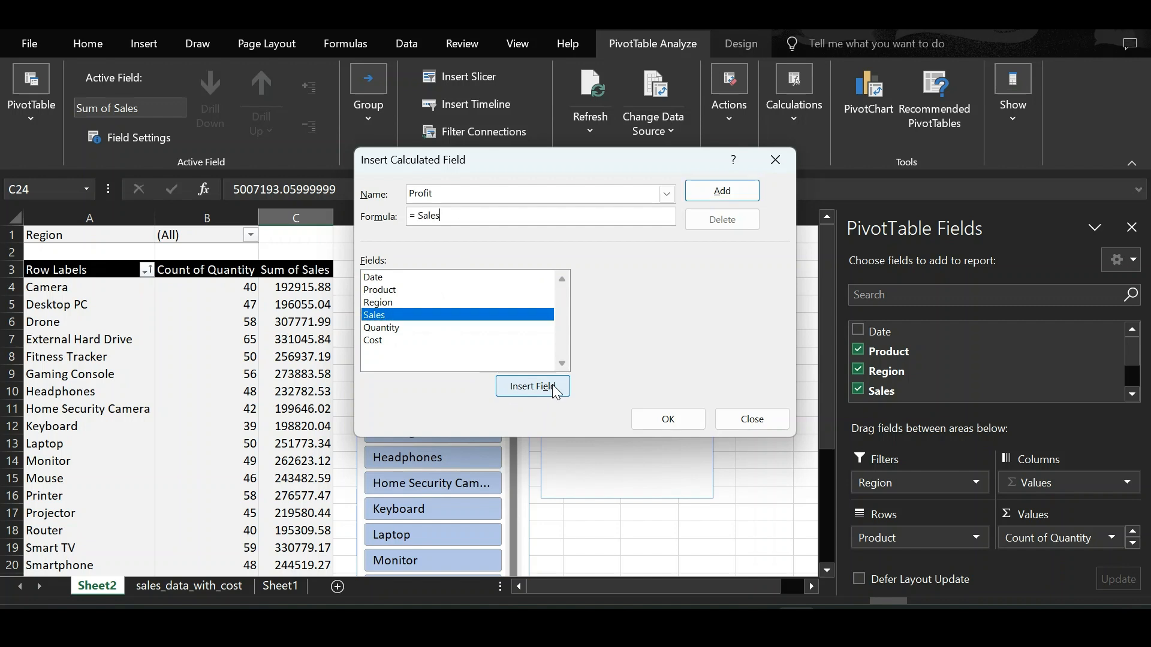
click(423, 342)
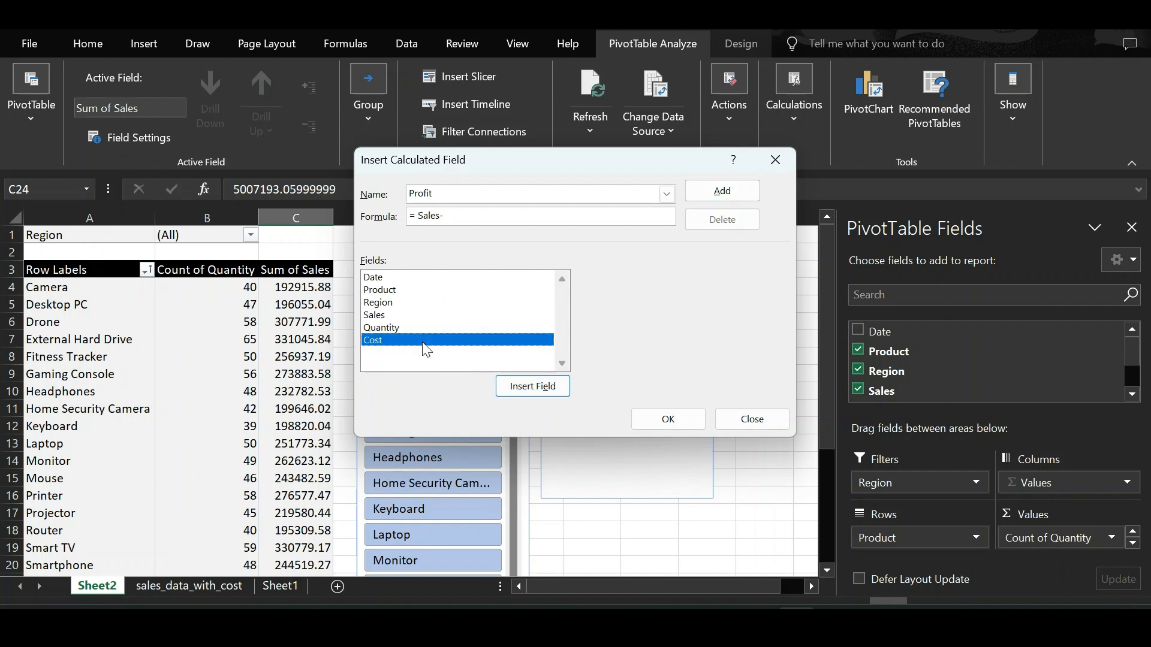
click(529, 386)
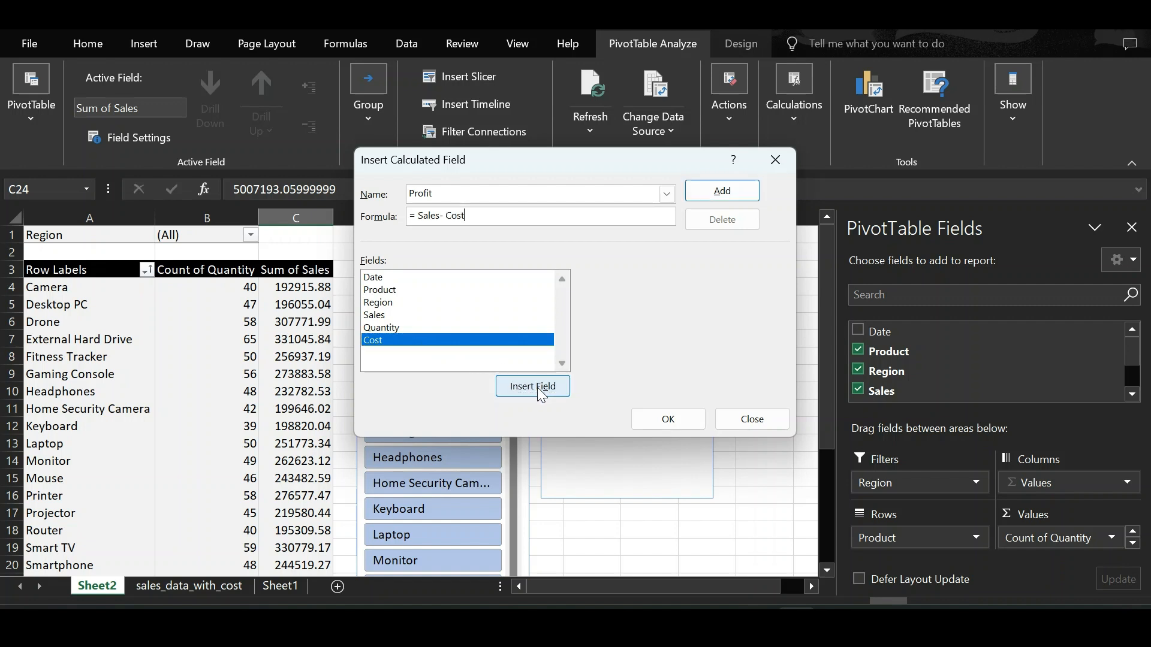
click(667, 422)
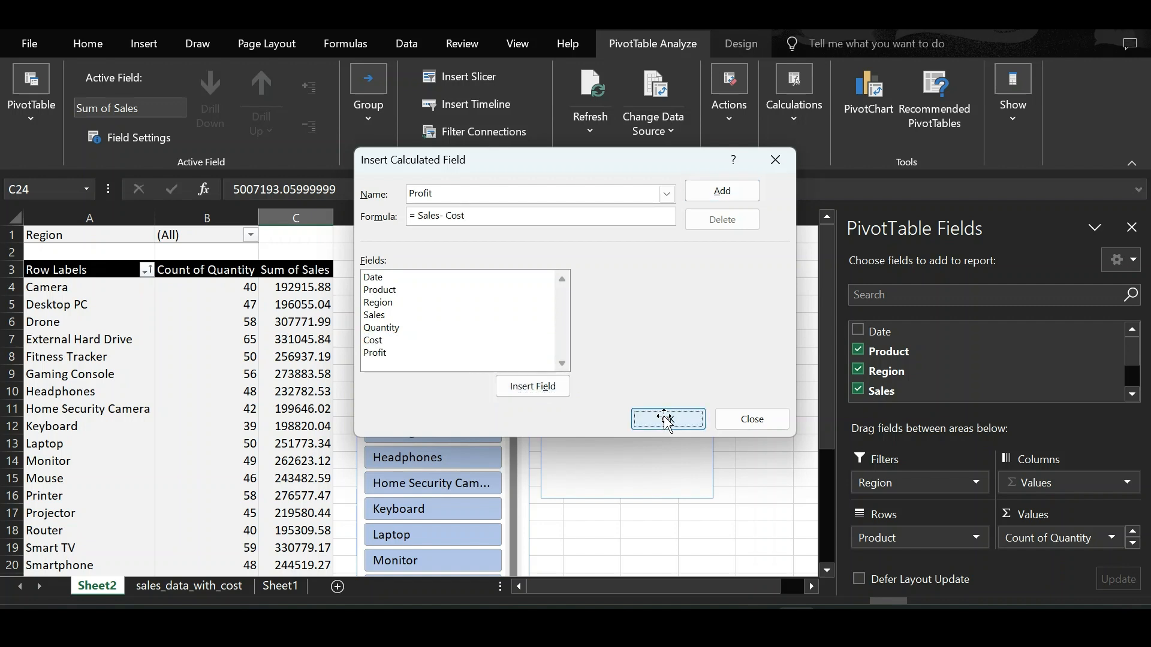
Step: Move the Product and Region slicers right to make room for the Profit column
drag(437, 276, 504, 273)
click(606, 273)
drag(631, 275, 693, 276)
scroll(419, 442, down, 2)
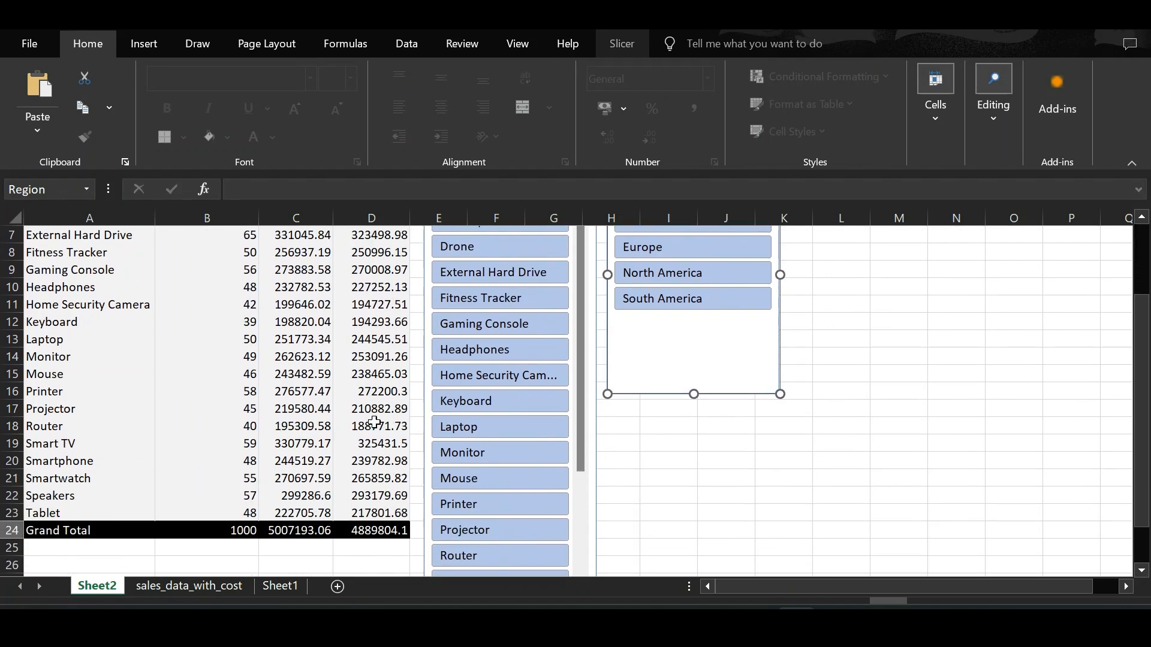
scroll(365, 423, up, 2)
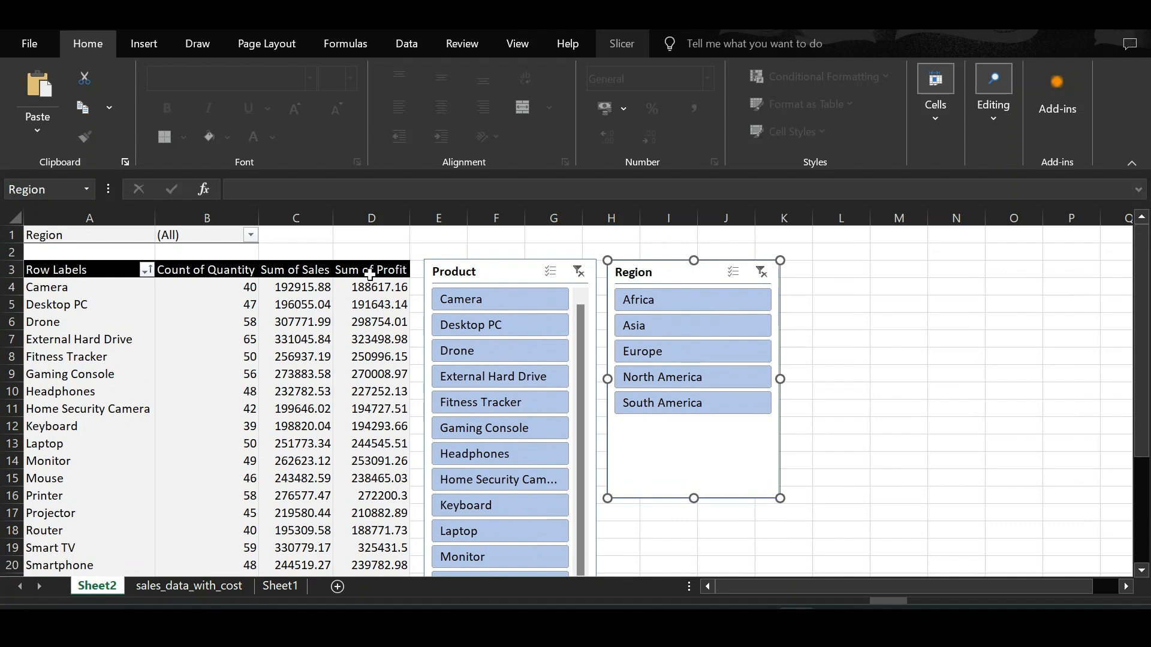
Step: Insert a recommended clustered column PivotChart from the PivotTable
click(371, 270)
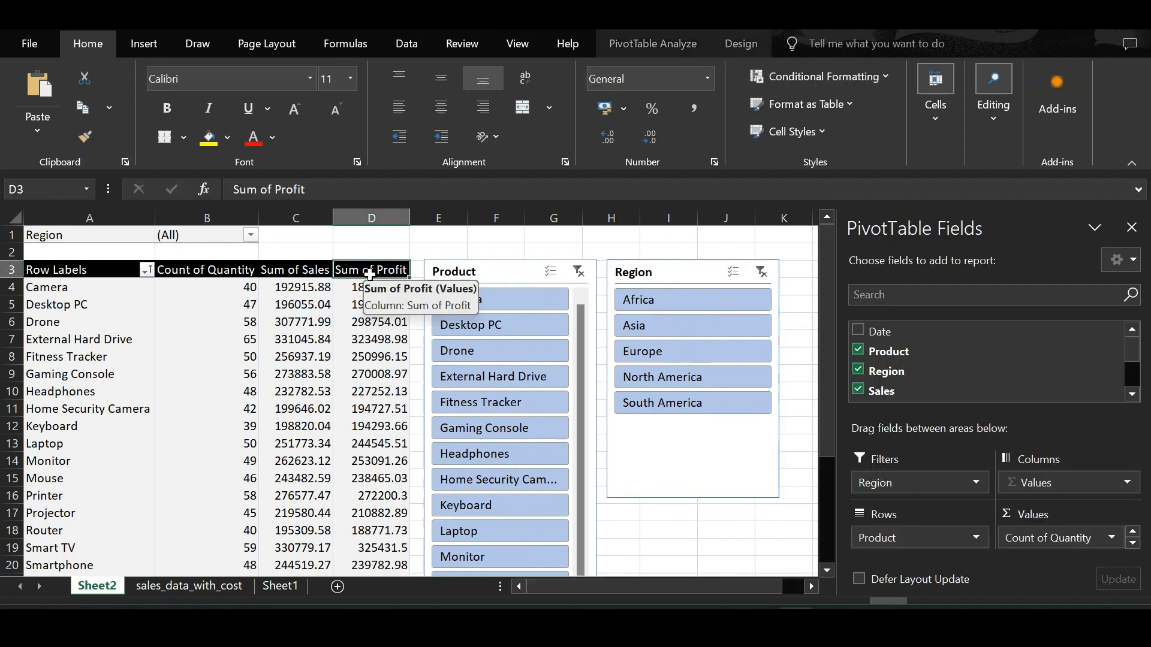
click(155, 46)
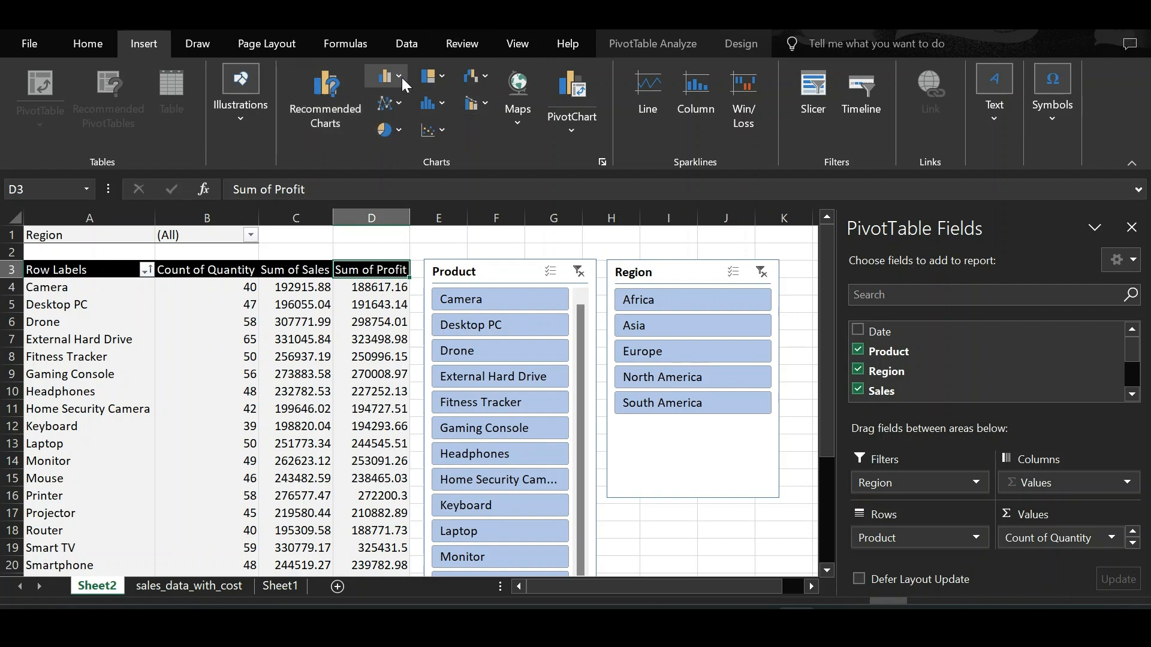
click(335, 102)
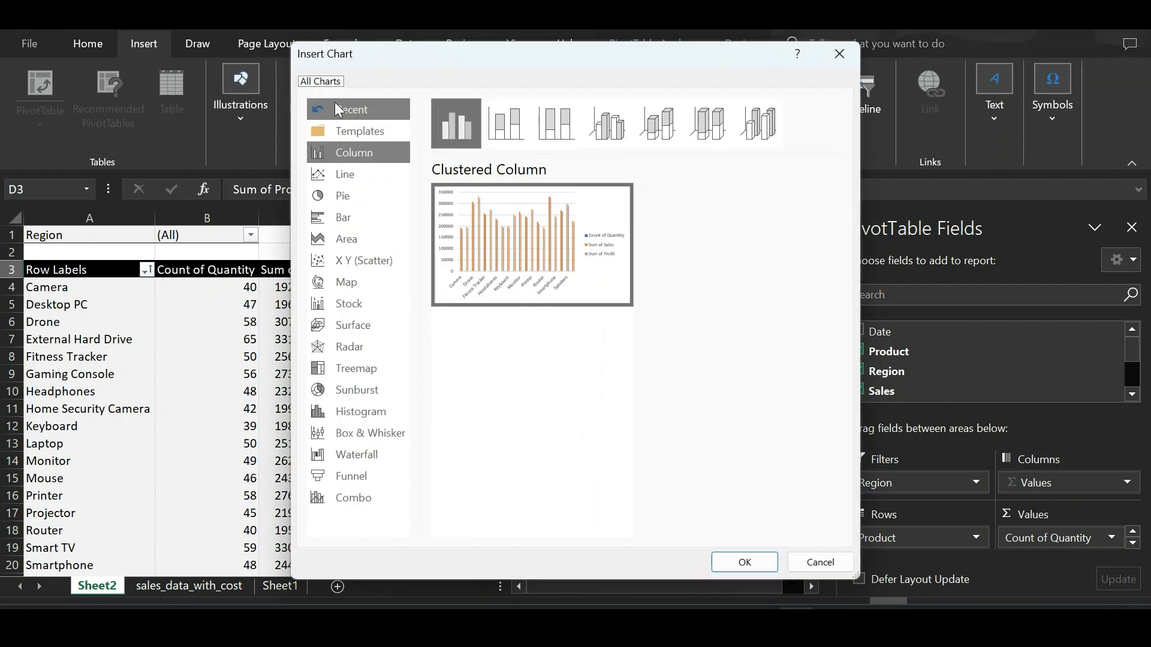
mouse_move(506, 224)
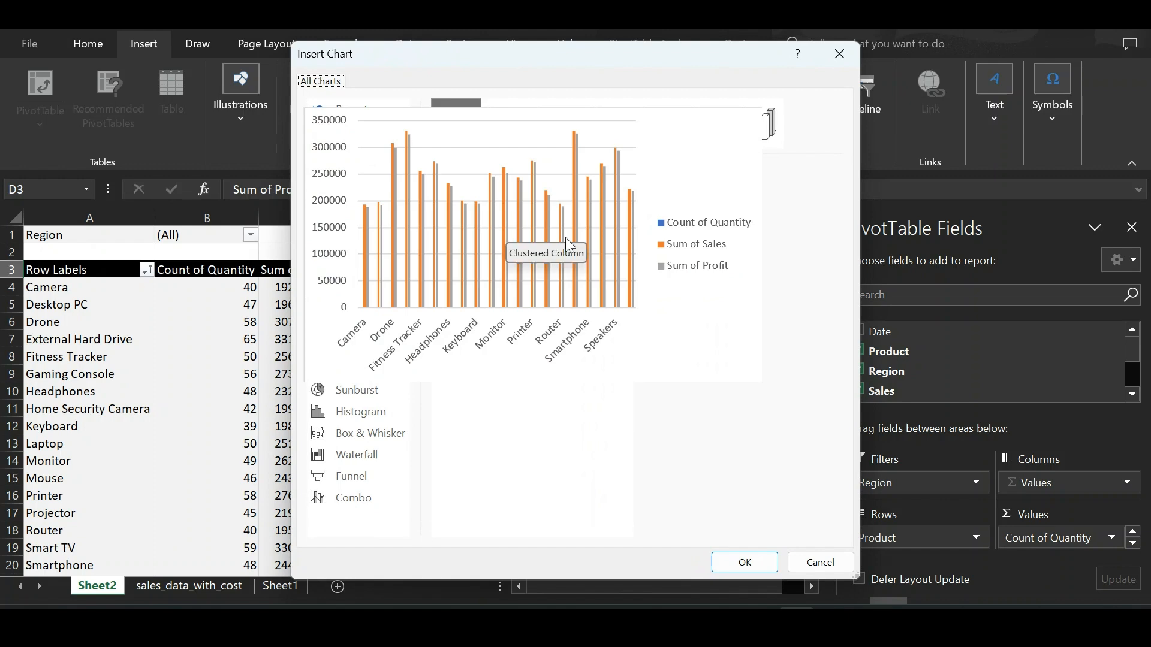
click(739, 565)
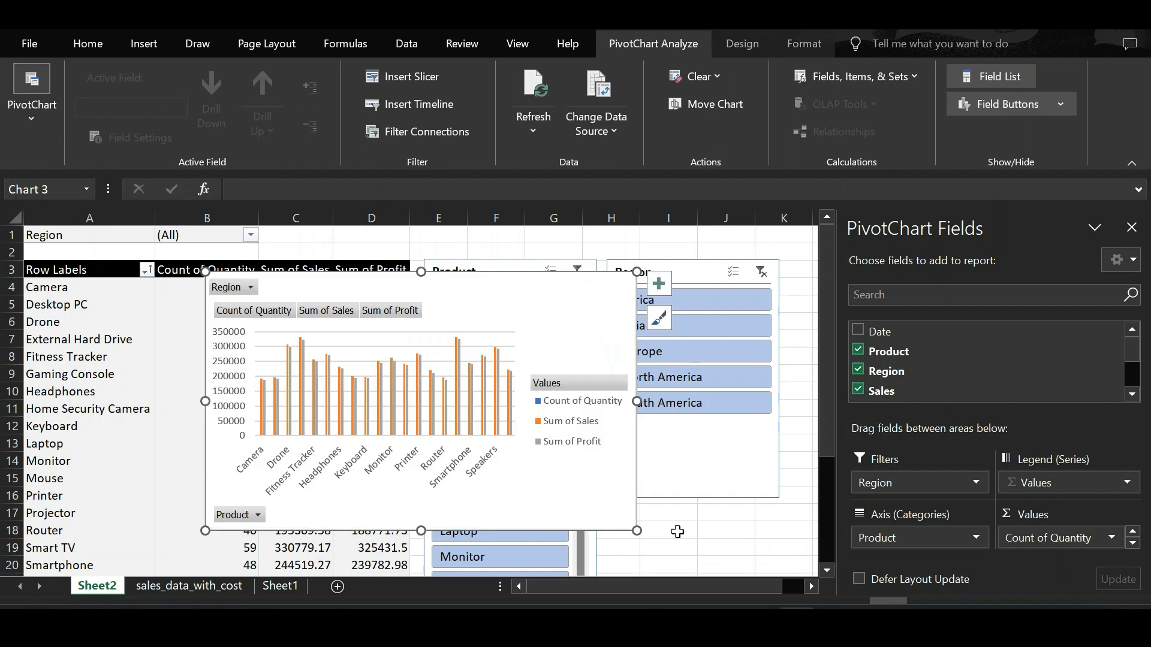
Step: Move the PivotChart beside the table and close the PivotChart Fields pane
scroll(531, 352, down, 2)
drag(541, 393, 763, 483)
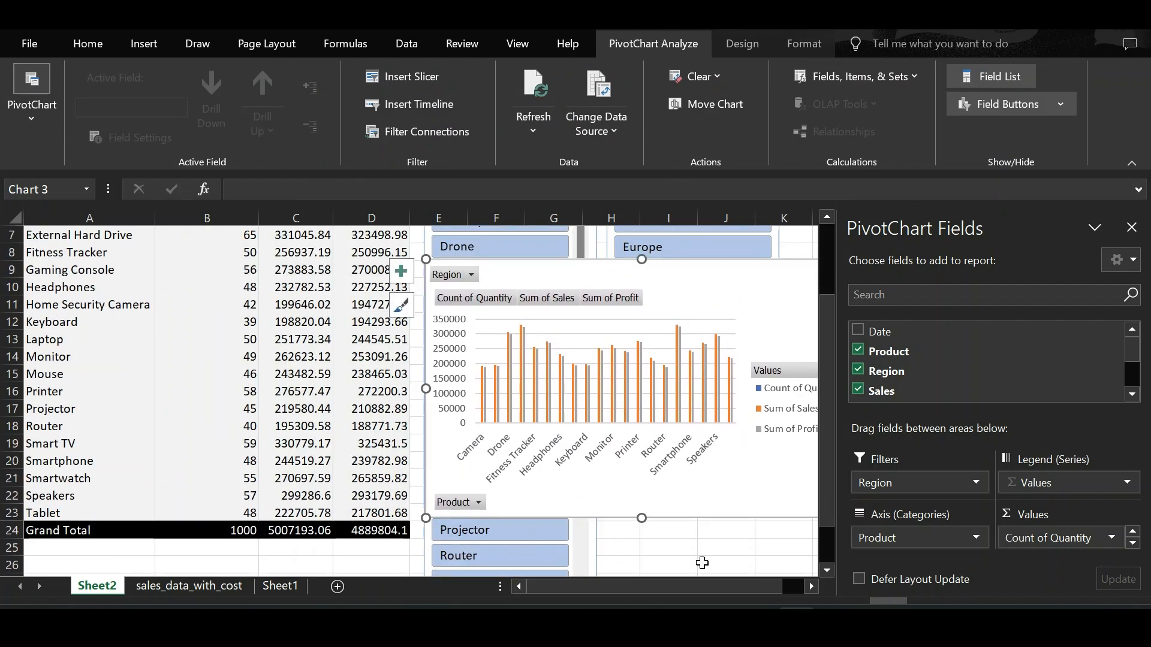
scroll(544, 315, up, 2)
drag(688, 373, 685, 305)
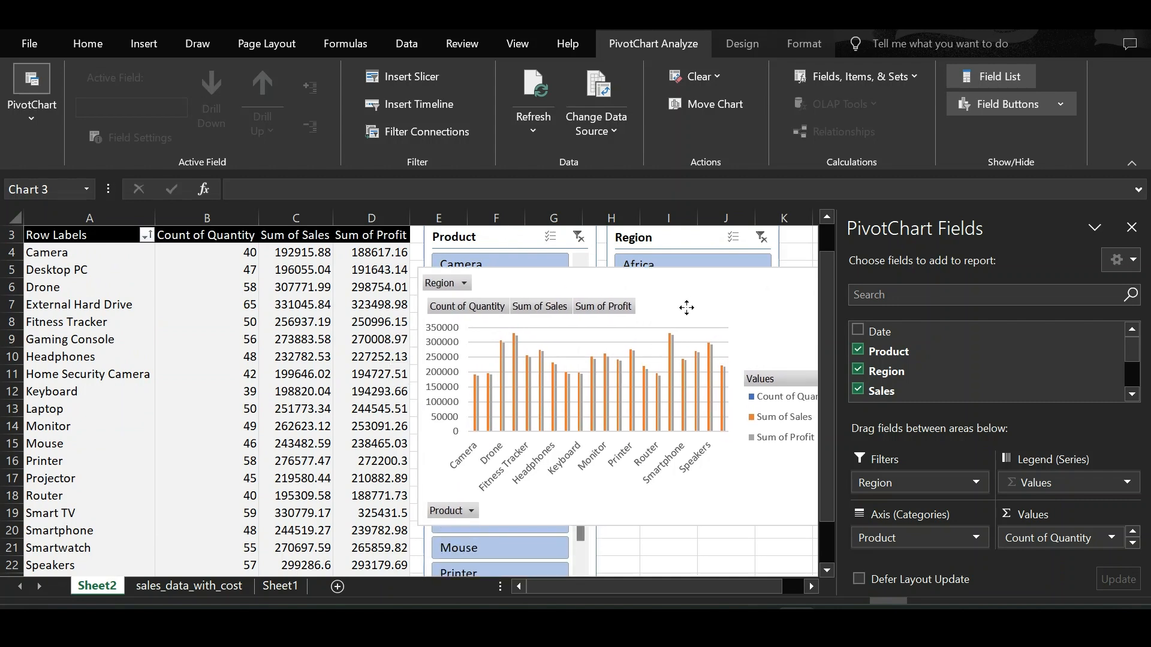
click(1131, 227)
scroll(904, 457, up, 1)
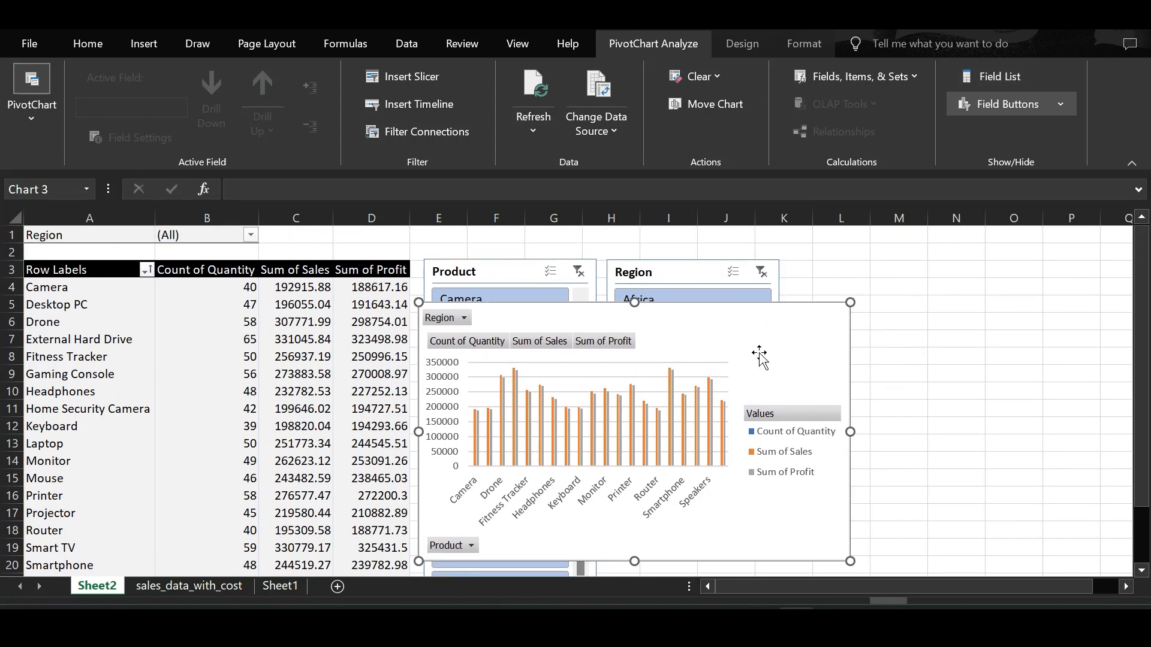
Step: Move the chart right of the Product slicer and enlarge it so all products show
drag(791, 336, 921, 291)
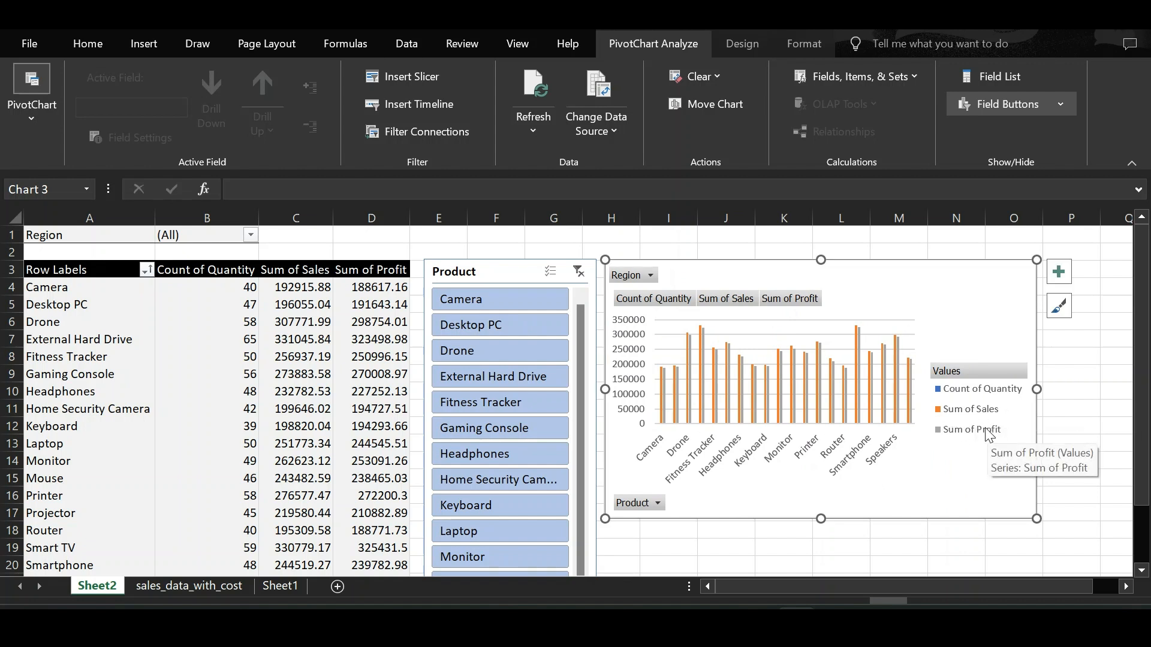
drag(1037, 518, 1078, 536)
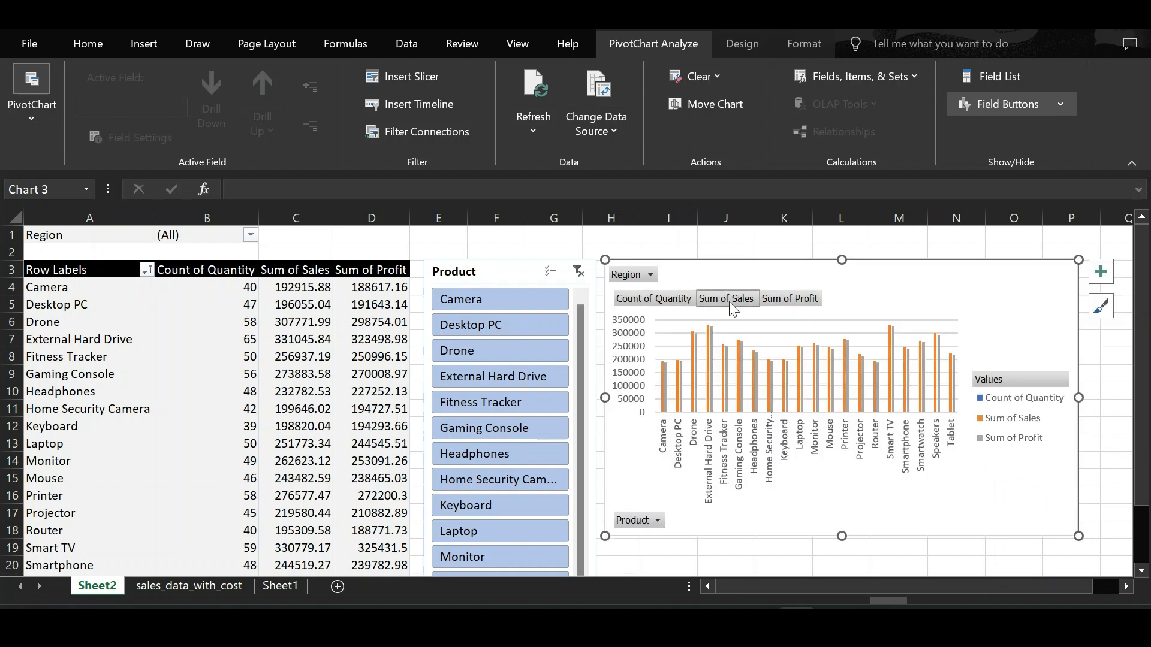
Step: Filter the chart's Product field to External Hard Drive only
click(657, 520)
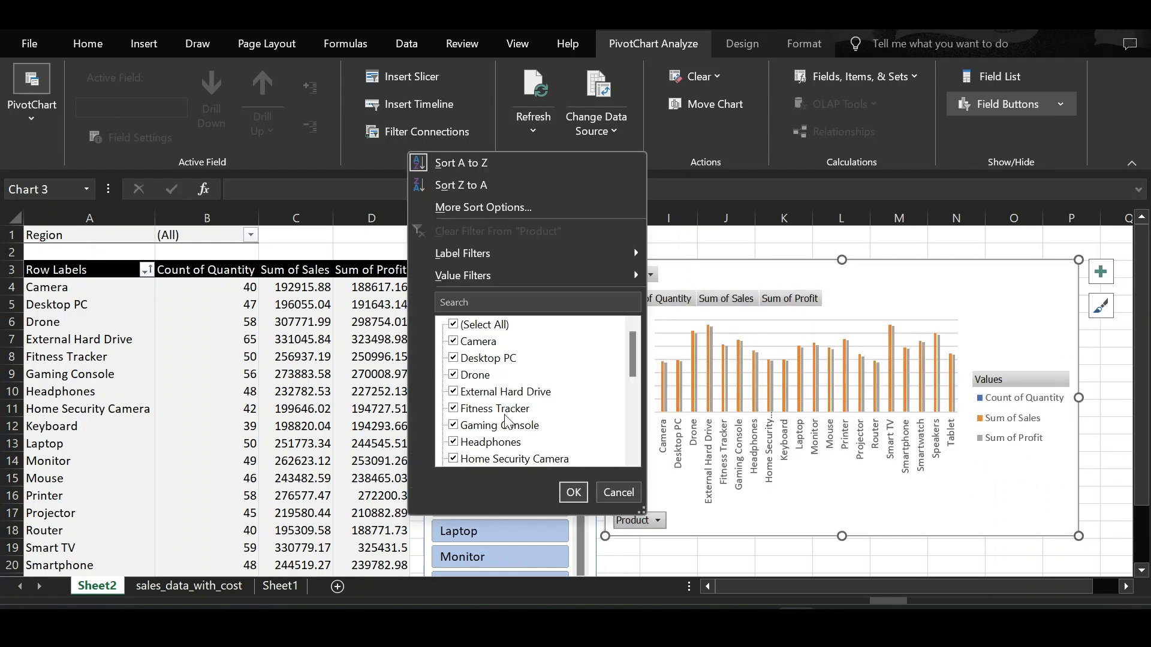
click(454, 324)
click(453, 391)
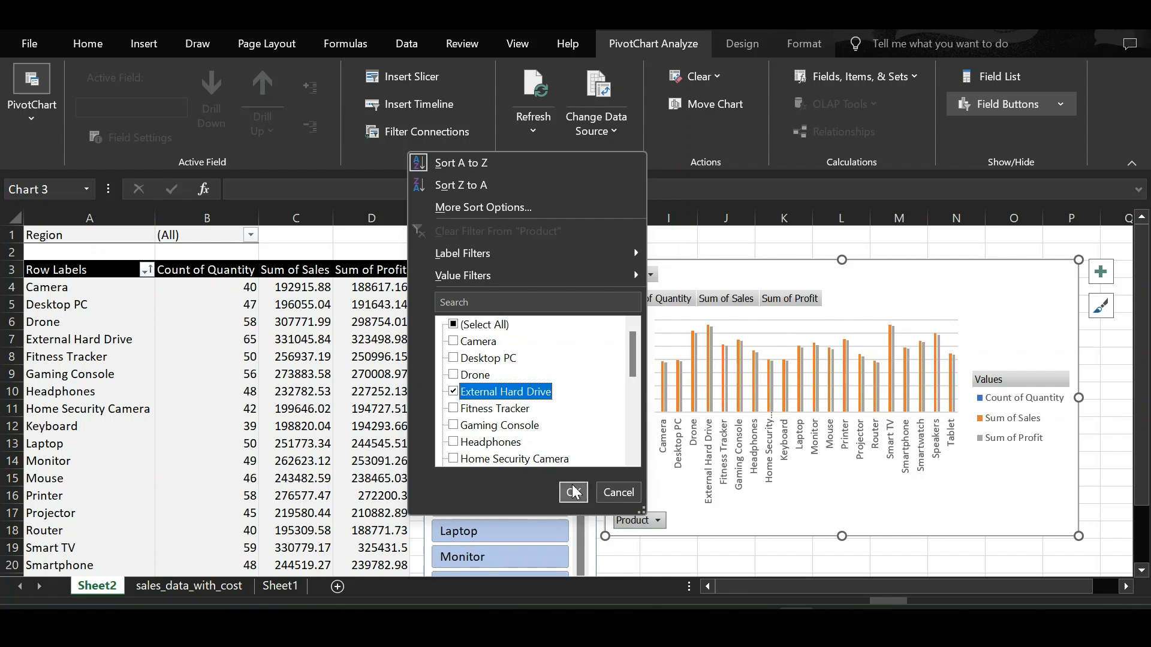
click(572, 492)
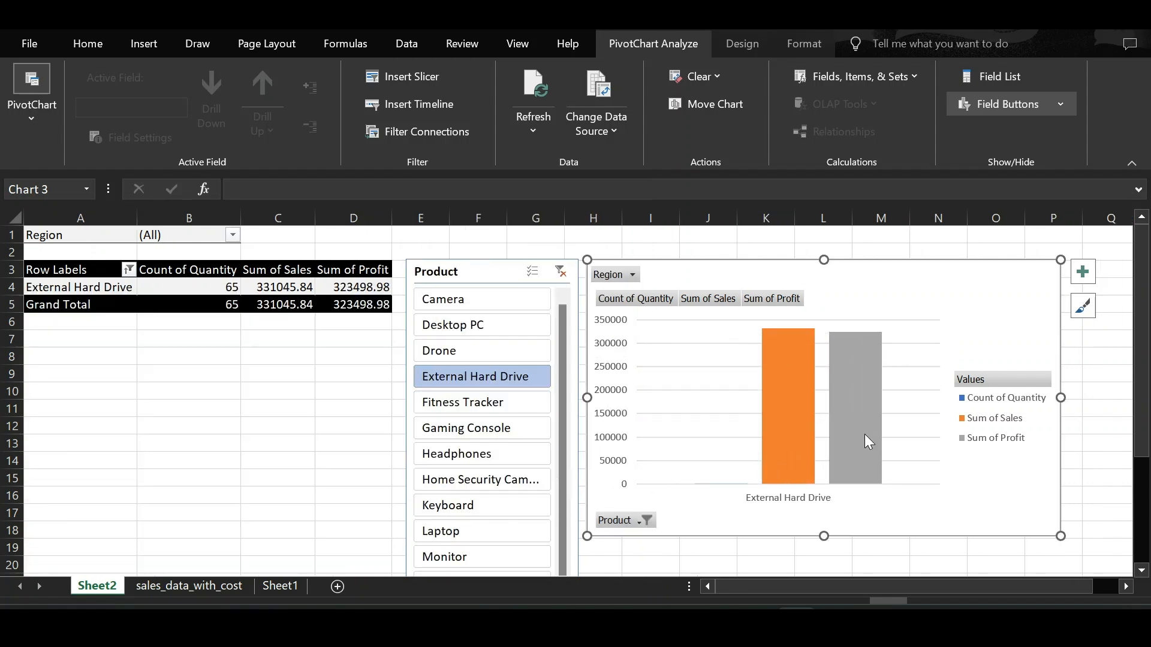
Step: Filter the chart's Region field to several selected regions
click(631, 274)
click(437, 311)
click(437, 378)
click(437, 360)
click(556, 500)
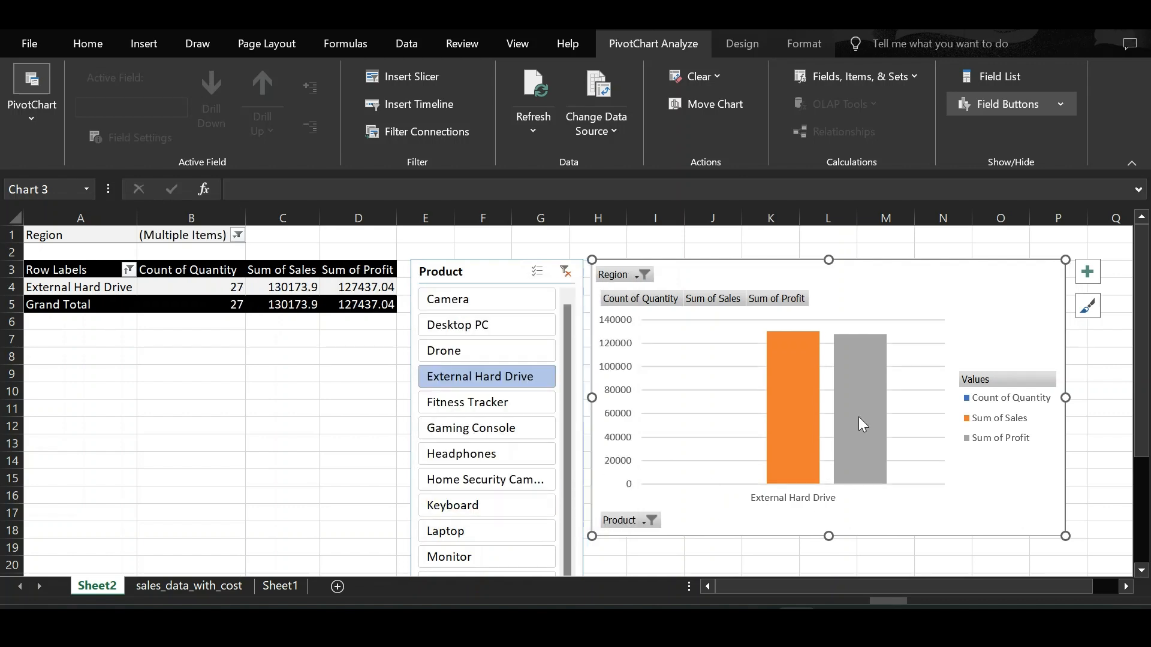